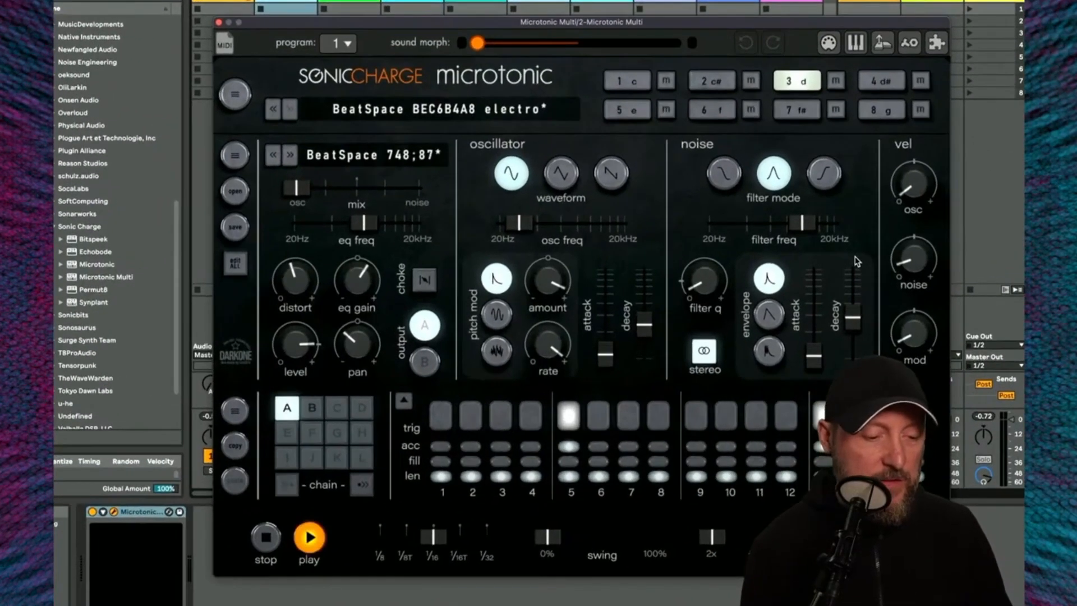
# - Open the BeatSpace script in the Microtonic plug-in
pyautogui.moveTo(854, 258)
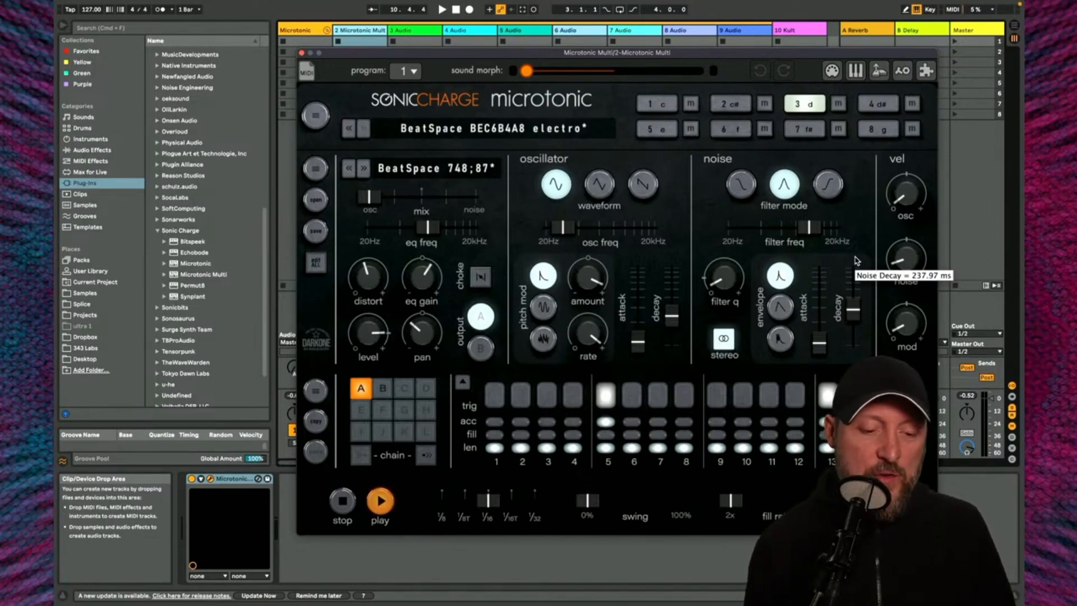
pyautogui.click(926, 72)
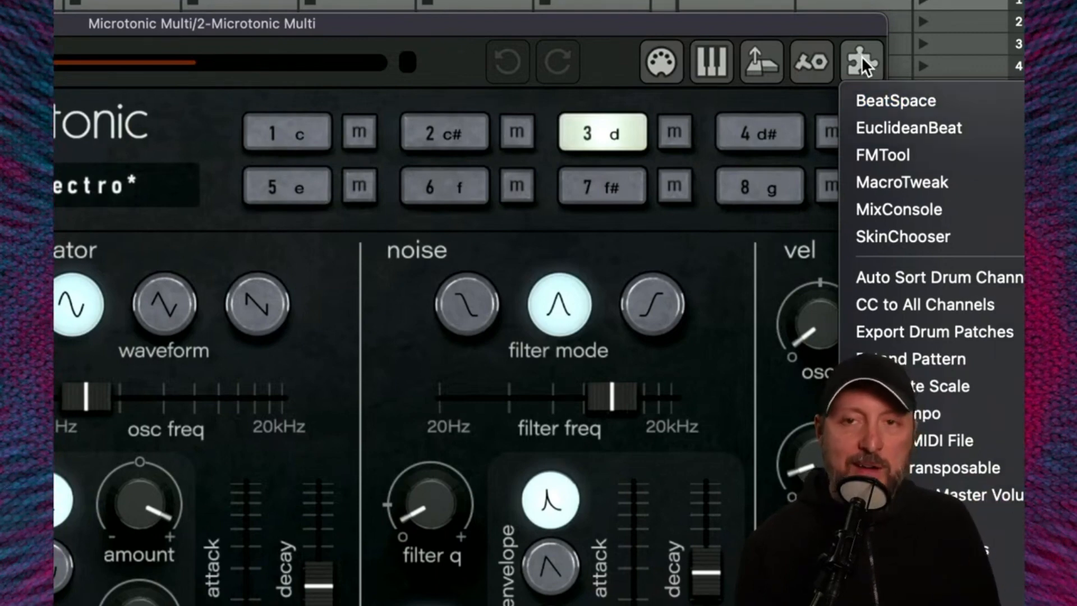
pyautogui.click(878, 96)
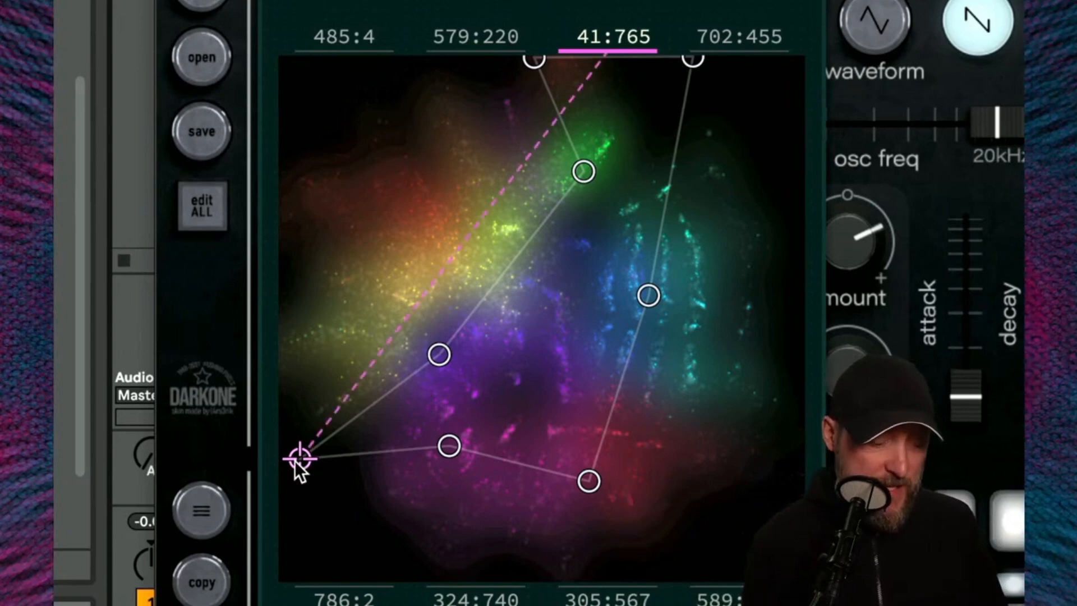
# - Audition the drum sounds of channels 7, 2 and 4 by selecting their points on the BeatSpace map
pyautogui.click(439, 357)
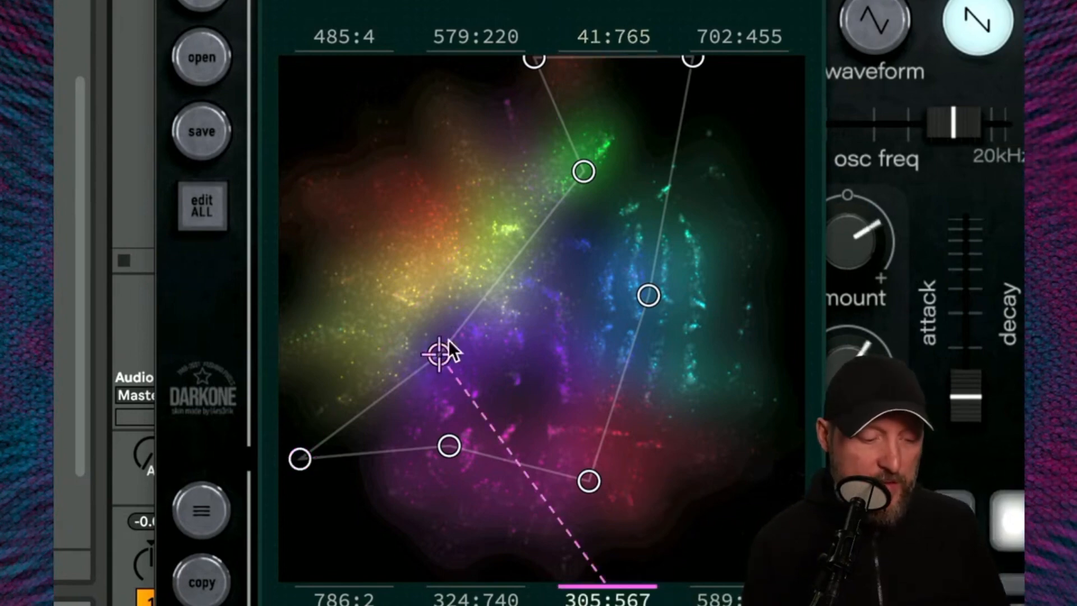
pyautogui.click(582, 172)
pyautogui.click(645, 290)
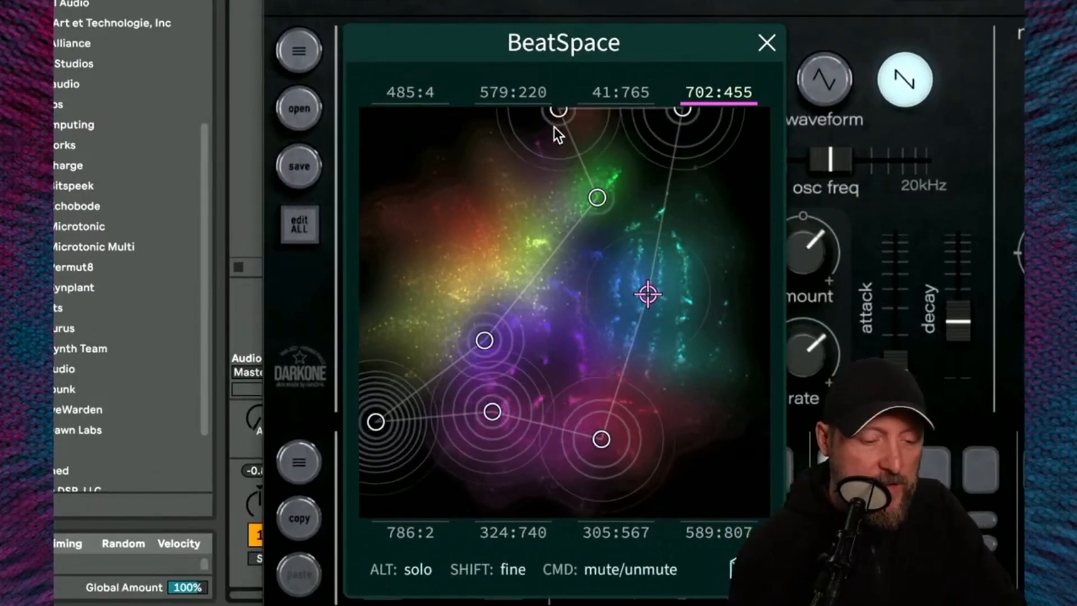
# - Move the map points of channel 1 to 361:157, 2 to 450:338, 5 to 564:206, 4 to 772:253, 3 to 172:531 and 8 to 555:630
pyautogui.moveTo(561, 113); pyautogui.dragTo(506, 185)
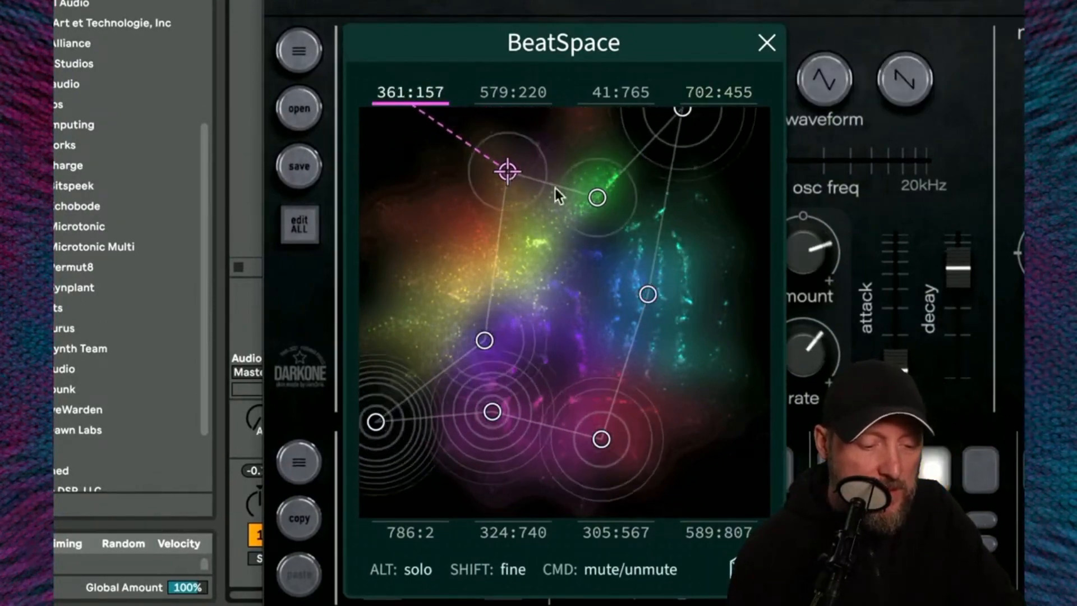
pyautogui.moveTo(596, 201); pyautogui.dragTo(548, 248)
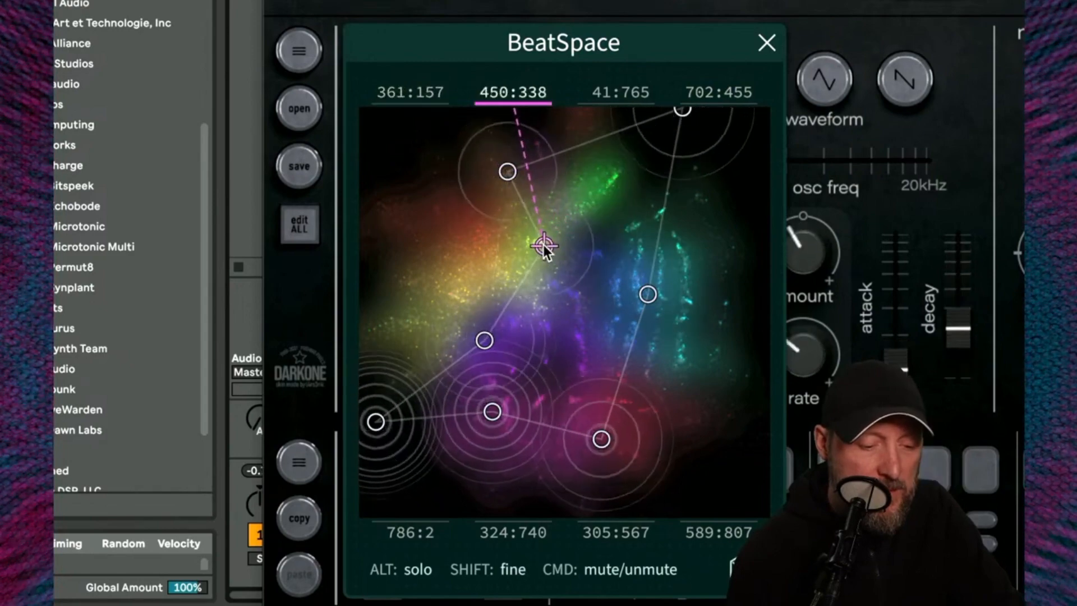
pyautogui.moveTo(683, 112); pyautogui.dragTo(590, 192)
pyautogui.moveTo(648, 292); pyautogui.dragTo(677, 211)
pyautogui.moveTo(376, 421); pyautogui.dragTo(429, 326)
pyautogui.moveTo(601, 439); pyautogui.dragTo(586, 367)
# - Reposition the map points of channel 6 to 456:588, channel 7 to 459:437, channel 1 to 390:785 and channel 2 to 277:221
pyautogui.moveTo(493, 411); pyautogui.dragTo(527, 375)
pyautogui.moveTo(485, 340); pyautogui.dragTo(507, 415)
pyautogui.moveTo(529, 370); pyautogui.dragTo(548, 352)
pyautogui.moveTo(503, 418); pyautogui.dragTo(457, 427)
pyautogui.moveTo(506, 171); pyautogui.dragTo(548, 288)
pyautogui.moveTo(546, 245); pyautogui.dragTo(473, 196)
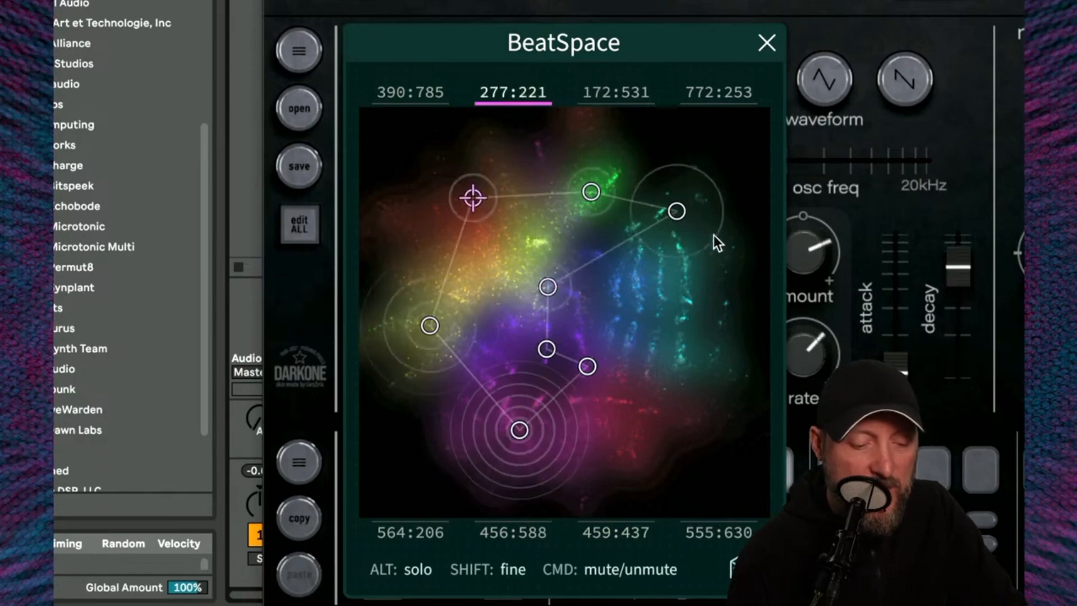
# - Change the sounds of channel 4 to 496:339, channel 1 to 724:410, channel 3 to 159:617 and channel 2 to 267:274 on the map
pyautogui.click(677, 211)
pyautogui.moveTo(640, 235); pyautogui.dragTo(562, 245)
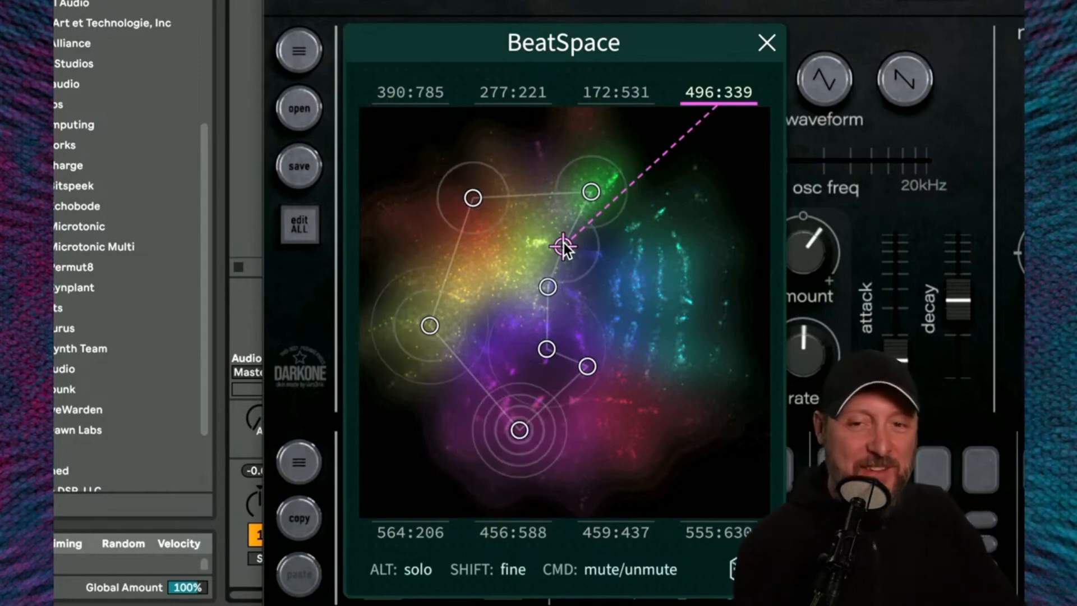
pyautogui.moveTo(519, 429); pyautogui.dragTo(656, 276)
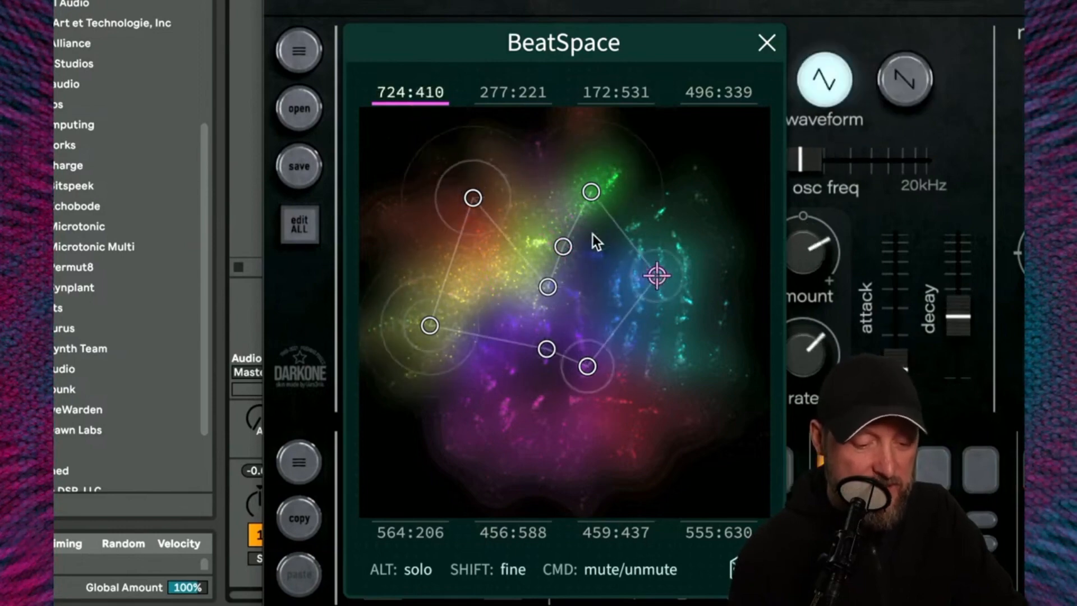
pyautogui.moveTo(430, 331); pyautogui.dragTo(424, 362)
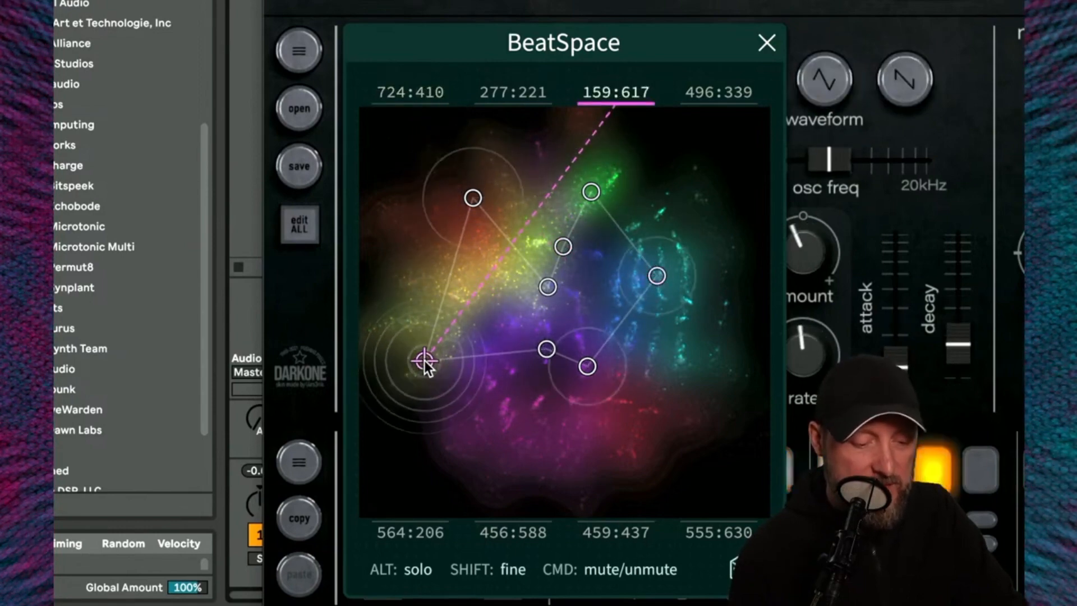
pyautogui.moveTo(472, 199); pyautogui.dragTo(469, 227)
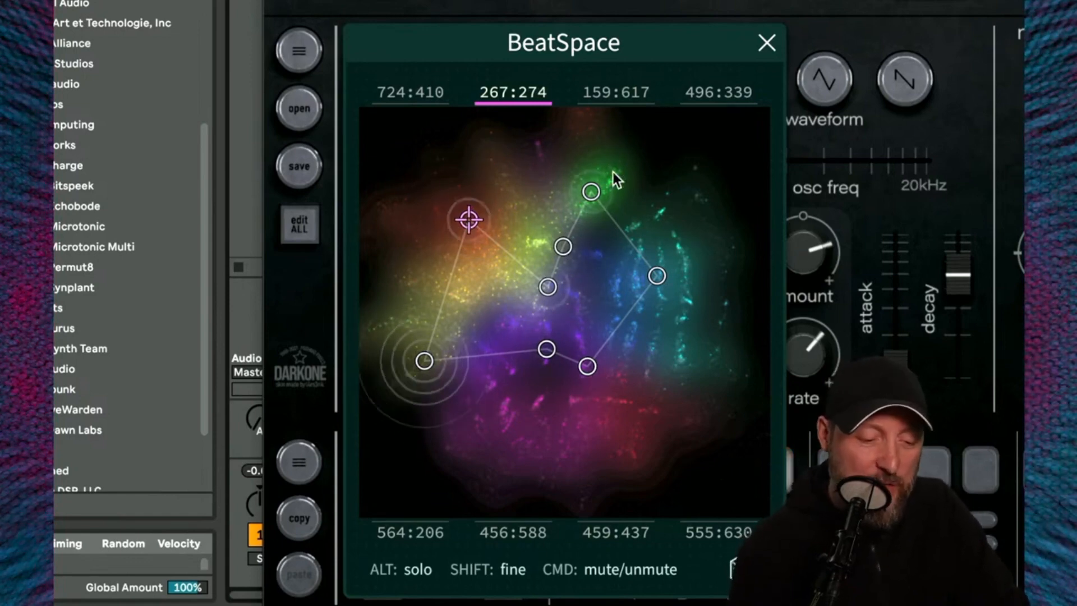
# - Move channel 5's point to 598:270, channel 4's to 486:219, channel 1's to 738:465, channel 2's to 211:247 and channel 3's to 208:582
pyautogui.moveTo(588, 194); pyautogui.dragTo(604, 217)
pyautogui.moveTo(562, 246); pyautogui.dragTo(559, 198)
pyautogui.click(657, 276)
pyautogui.moveTo(656, 275); pyautogui.dragTo(662, 298)
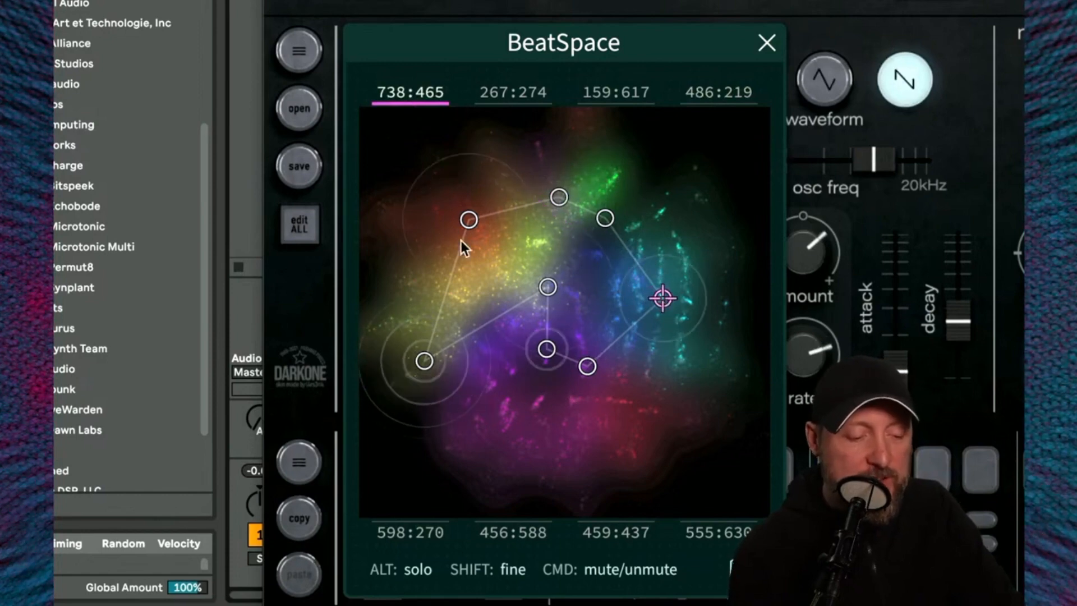
pyautogui.moveTo(469, 219); pyautogui.dragTo(447, 210)
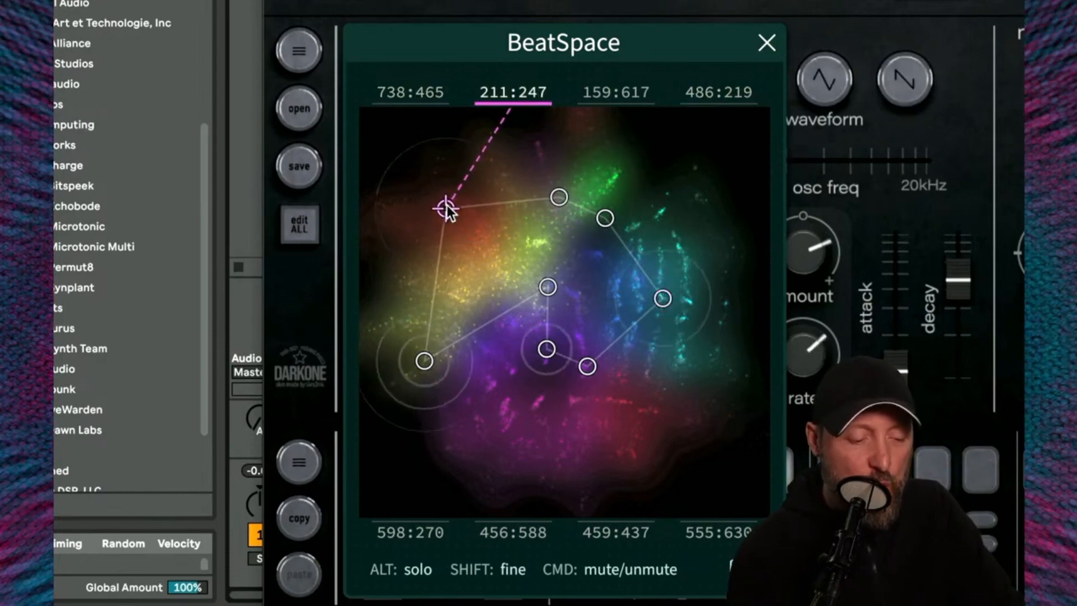
pyautogui.moveTo(427, 358); pyautogui.dragTo(446, 346)
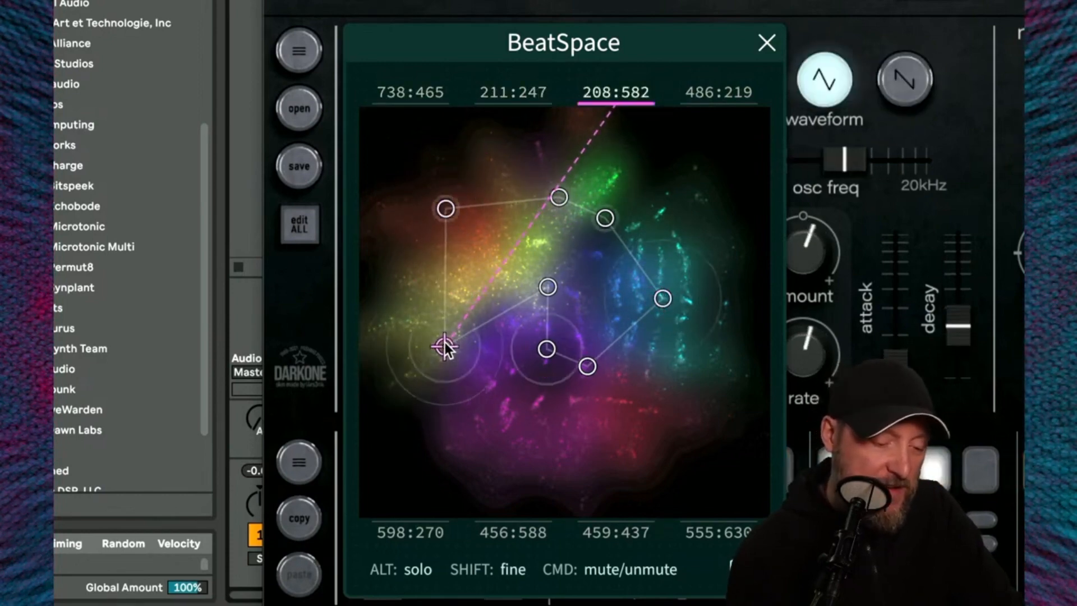
# - Place the points of channel 6 at 665:771, channel 7 at 317:750, channel 8 at 623:484, channel 5 at 602:163 and channel 4 at 401:344
pyautogui.moveTo(547, 286); pyautogui.dragTo(489, 415)
pyautogui.moveTo(546, 349); pyautogui.dragTo(632, 426)
pyautogui.moveTo(587, 366); pyautogui.dragTo(615, 307)
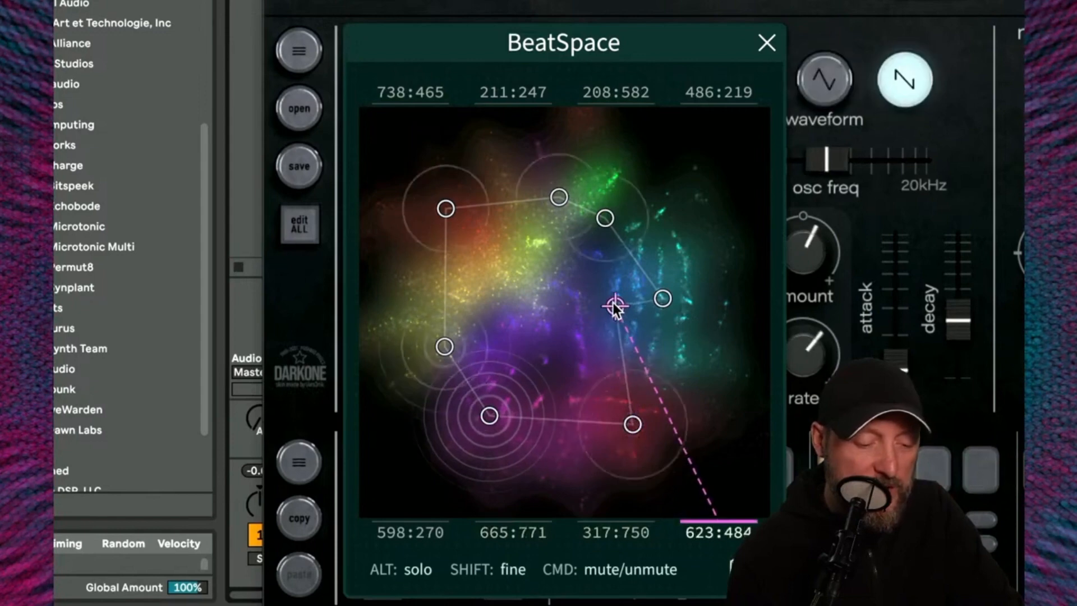
pyautogui.moveTo(605, 218); pyautogui.dragTo(524, 248)
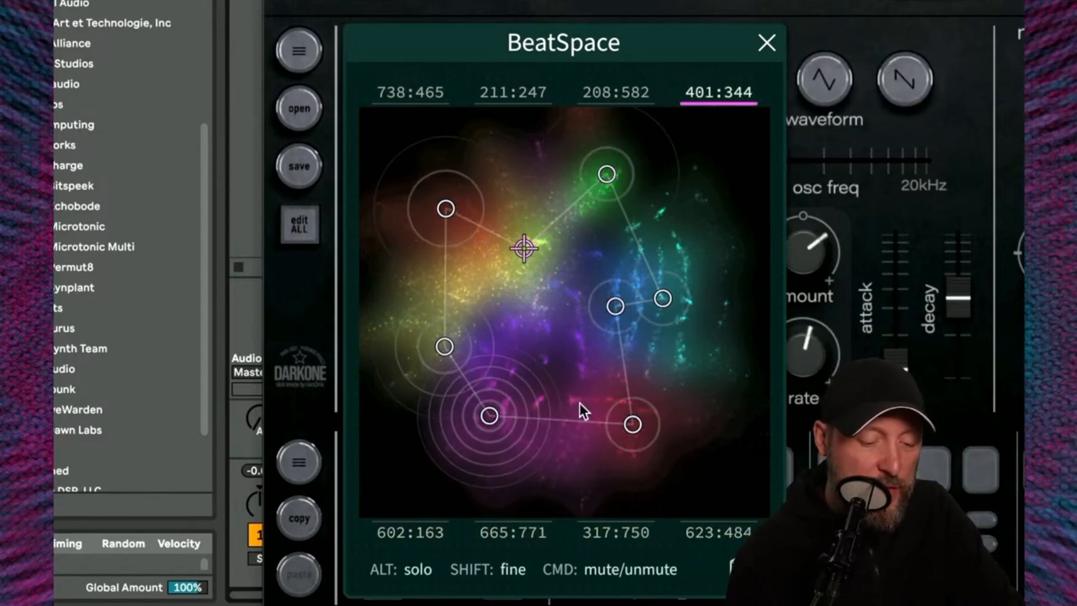
# - Randomize the BeatSpace constellation several times, and select the channel 1 and channel 5 points
pyautogui.click(741, 568)
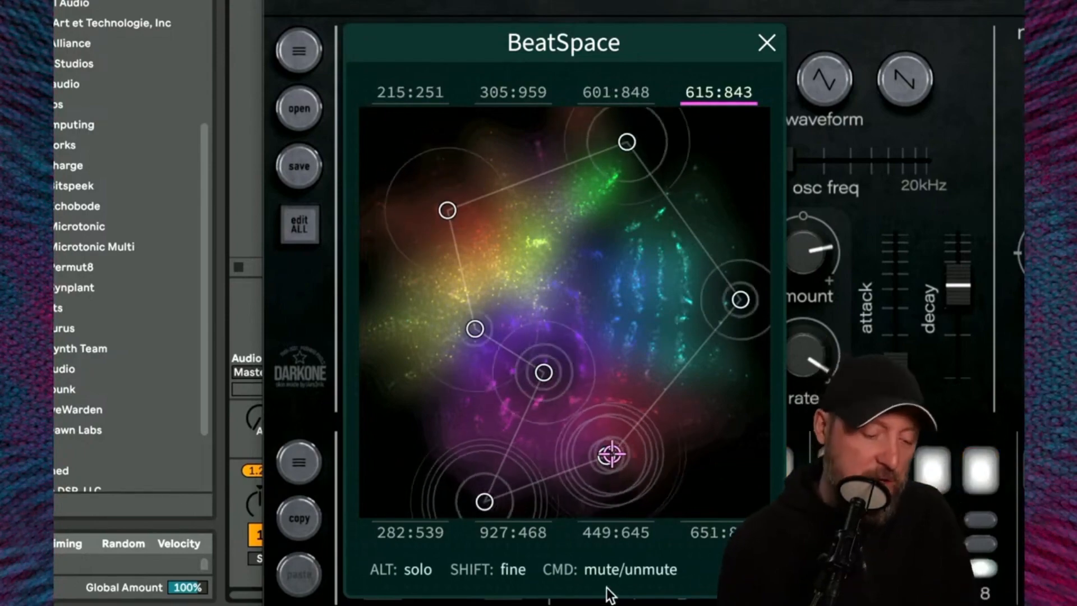
pyautogui.click(732, 567)
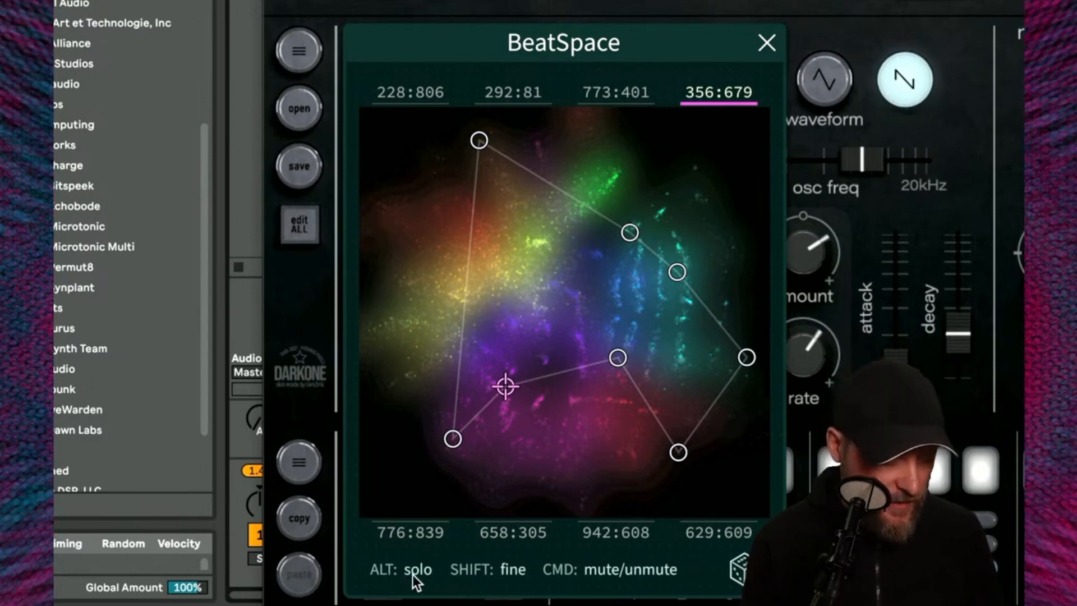
pyautogui.click(452, 440)
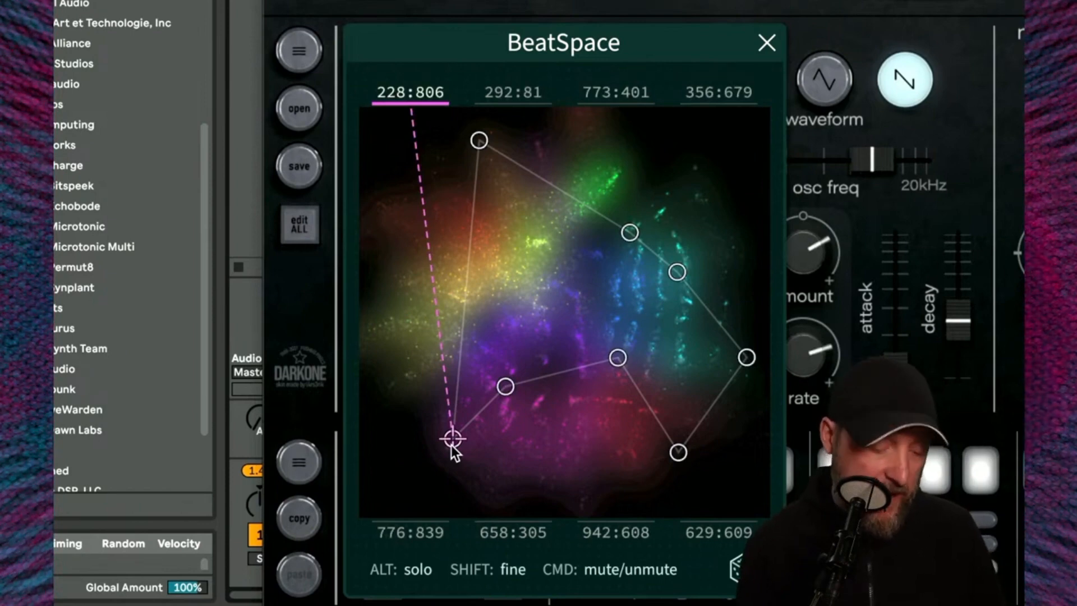
pyautogui.click(677, 452)
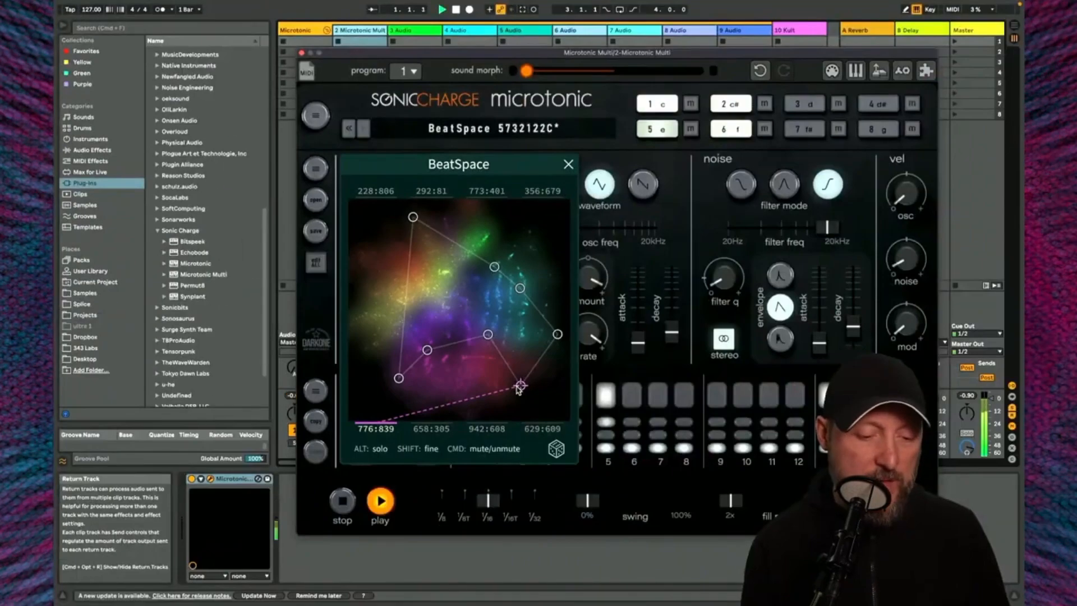
# - Solo the channel 1 point on the BeatSpace map, then turn its solo off again
pyautogui.rightClick(398, 382)
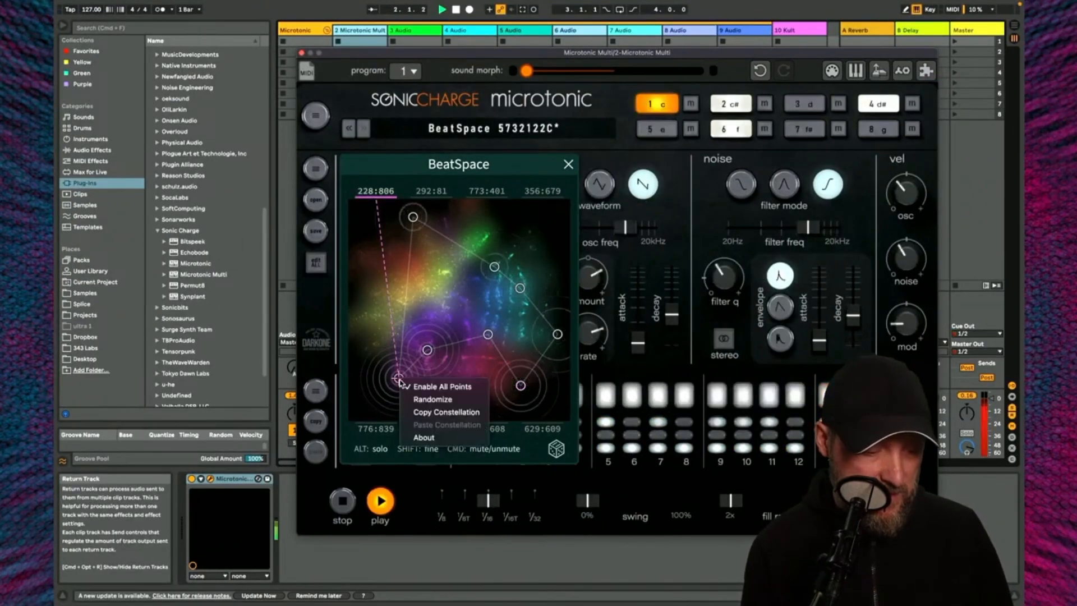
pyautogui.keyDown('alt'); pyautogui.click(398, 381); pyautogui.keyUp('alt')
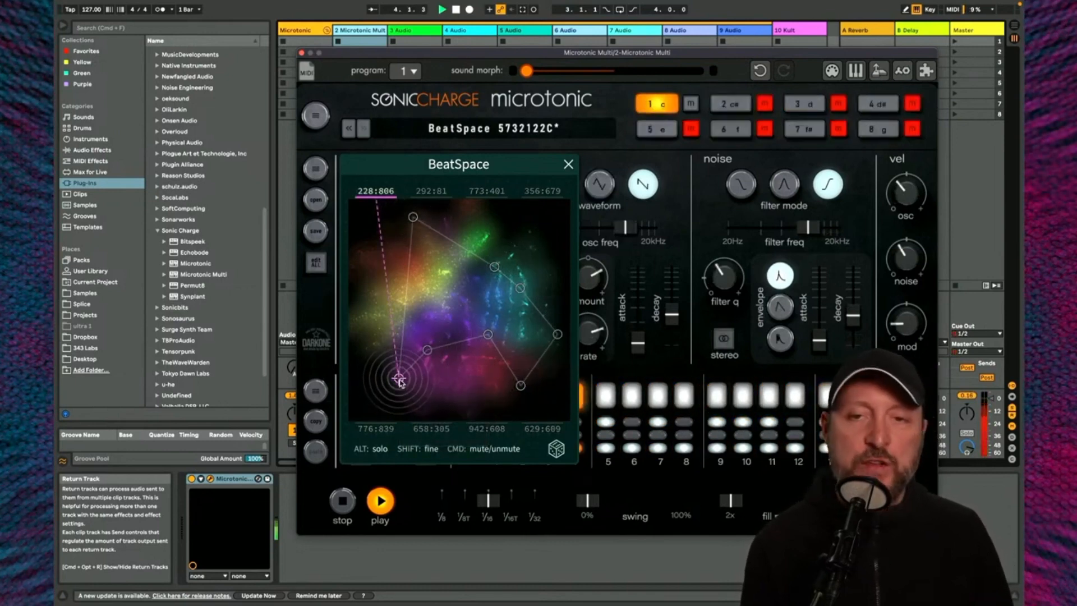
pyautogui.keyDown('alt'); pyautogui.click(399, 381); pyautogui.keyUp('alt')
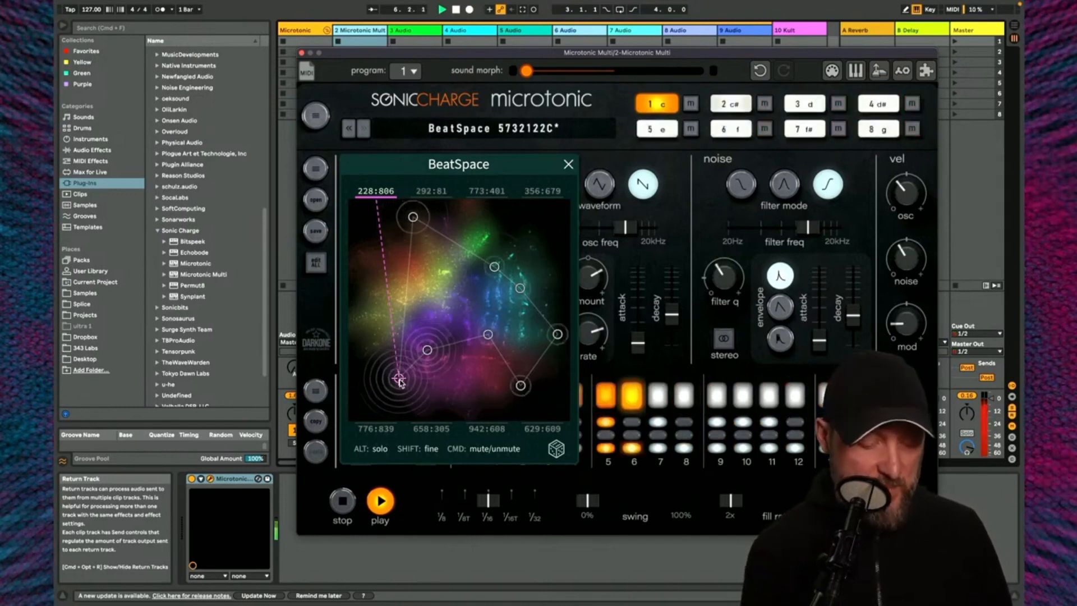
# - Mute channels 1, 2 and 6 directly from their points on the BeatSpace map
pyautogui.keyDown('super'); pyautogui.click(399, 381); pyautogui.keyUp('super')
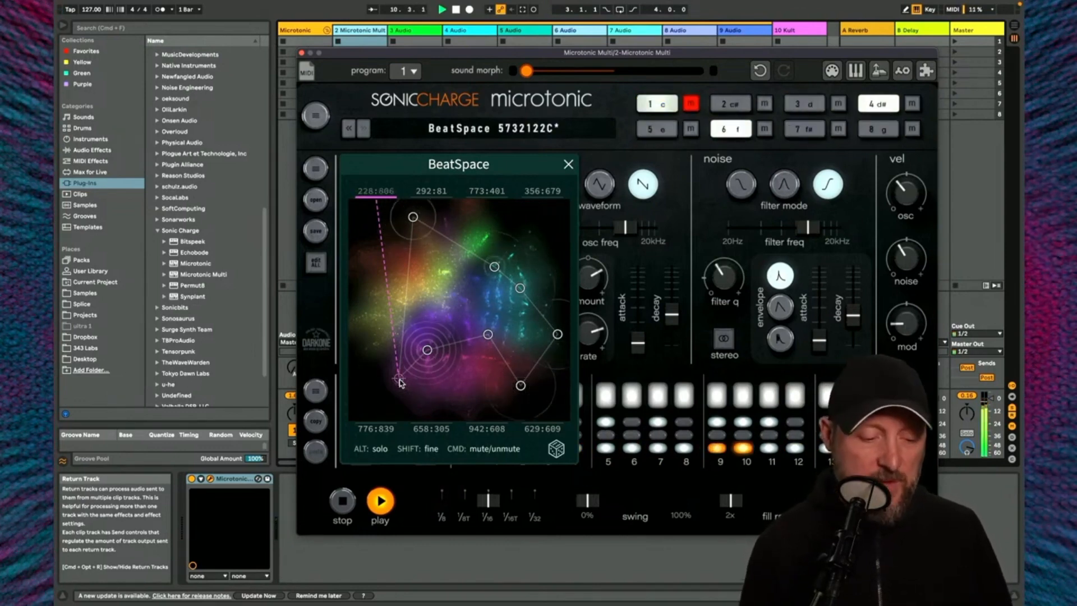
pyautogui.click(413, 217)
pyautogui.click(493, 266)
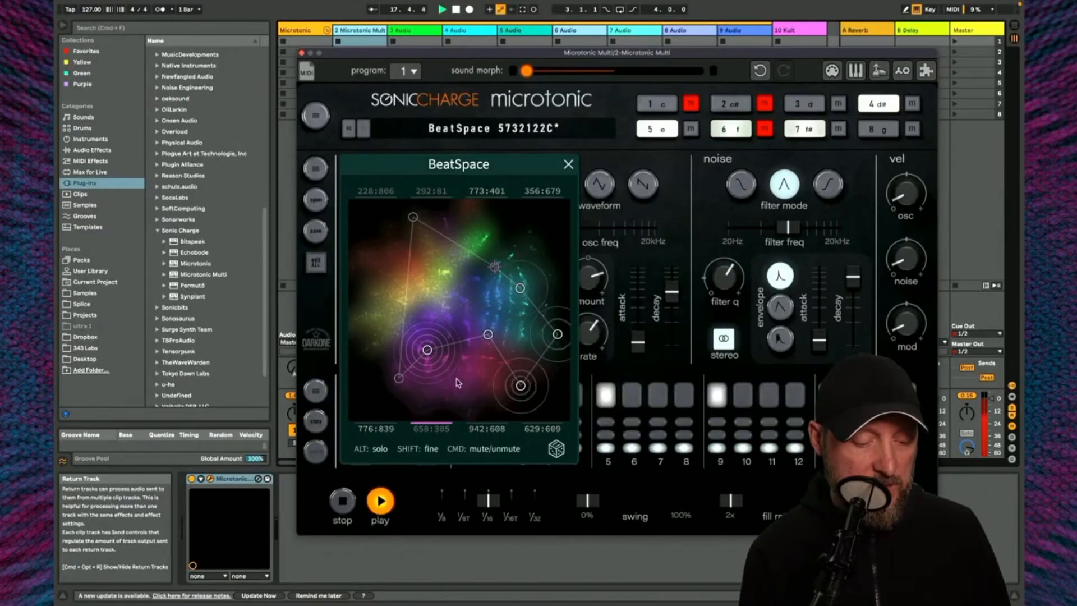
# - Randomize the constellation again, unmute channels 1, 2 and 6, and stop playback
pyautogui.click(556, 448)
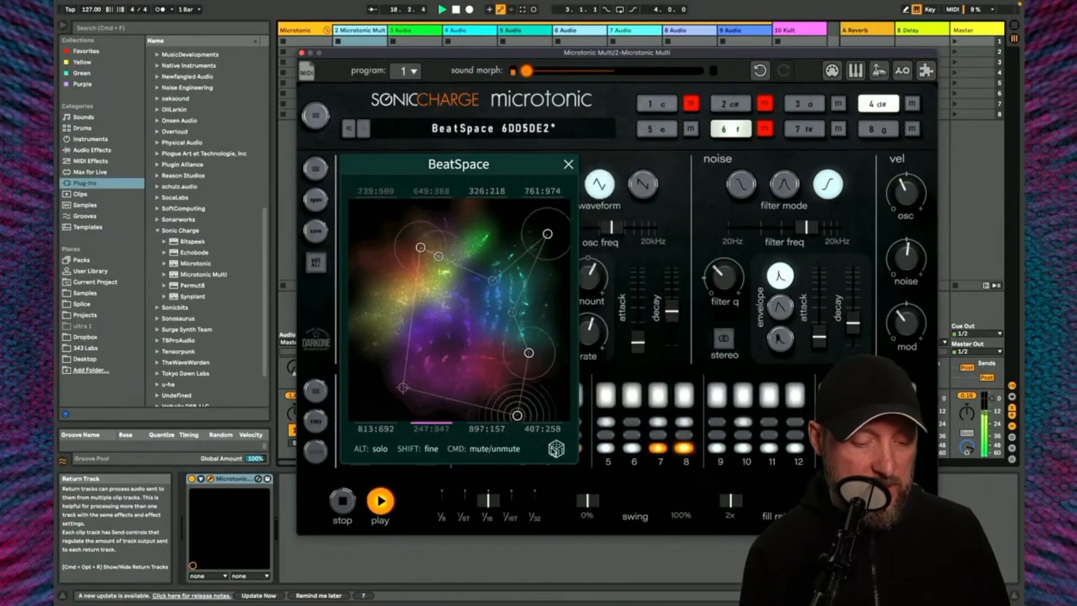
pyautogui.click(690, 104)
pyautogui.click(765, 104)
pyautogui.click(764, 130)
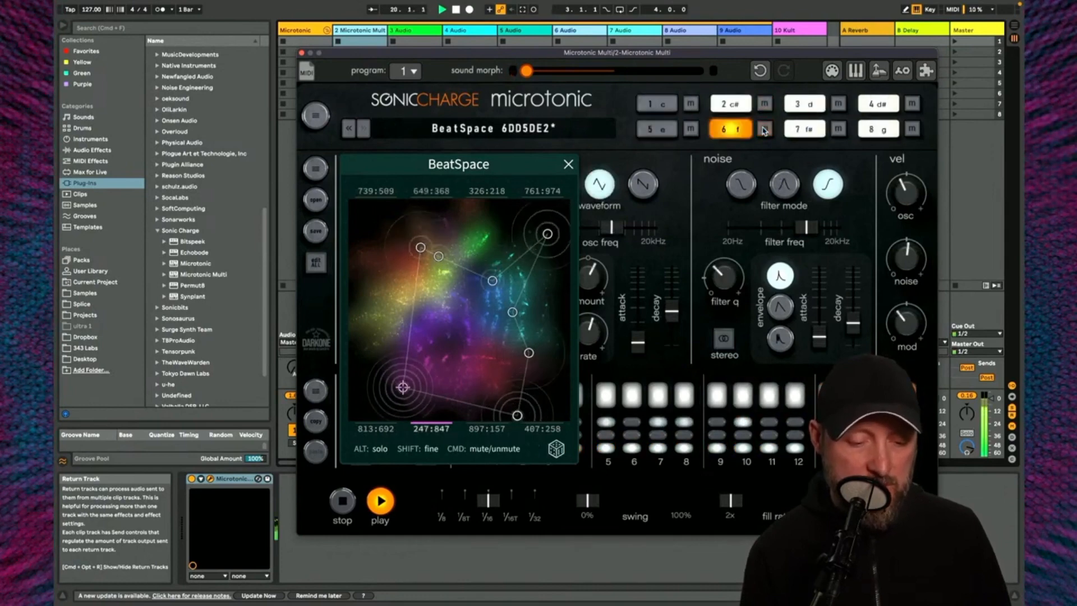
pyautogui.press('space')
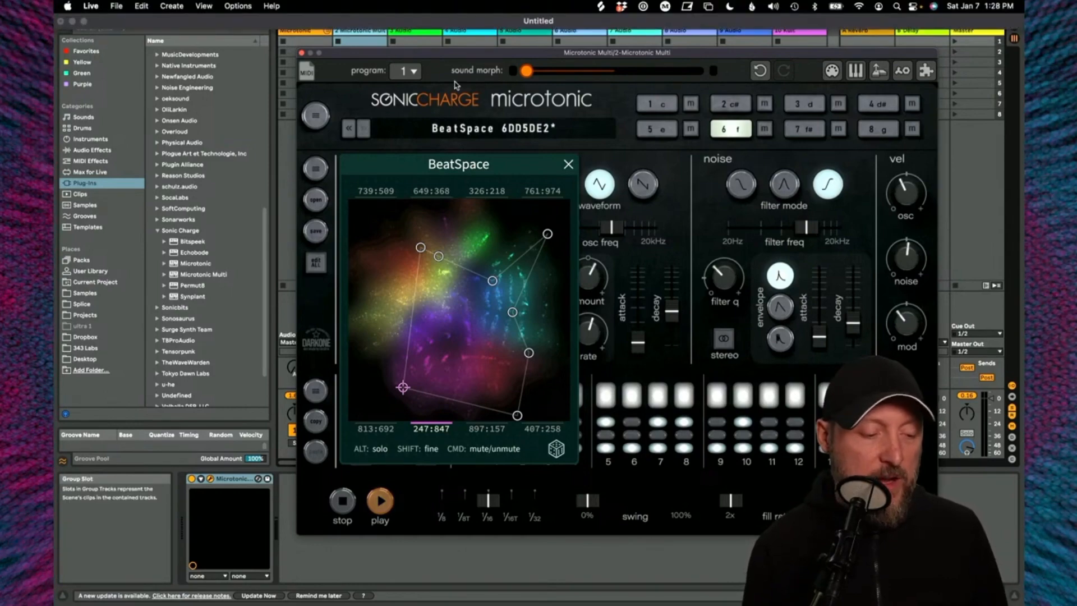
# - Load the saved preset BeatSpace BEC6B4A8 electro into Microtonic
pyautogui.moveTo(494, 54); pyautogui.dragTo(455, 54)
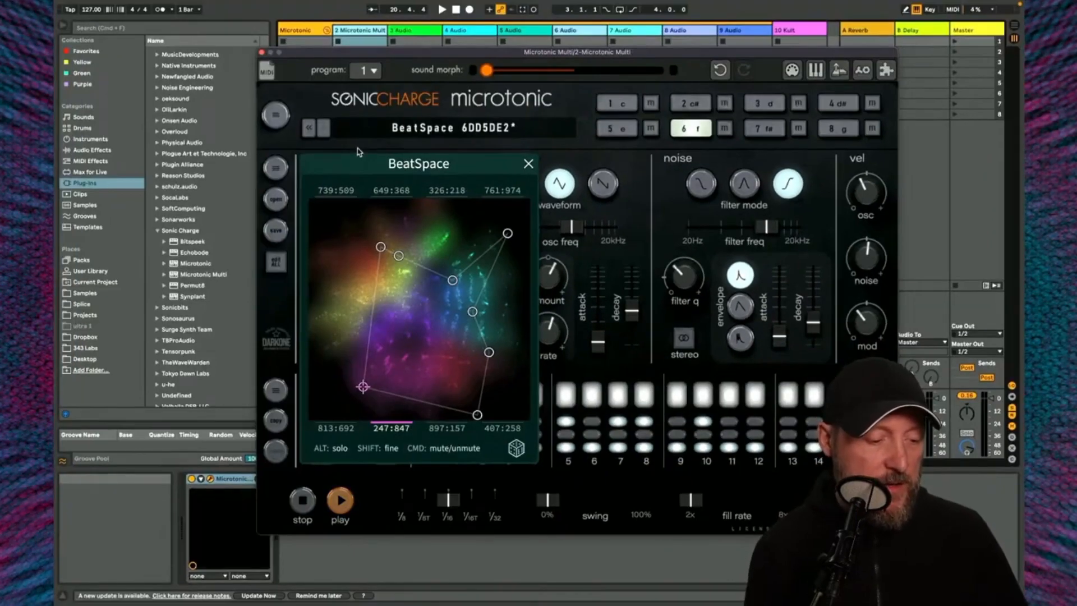
pyautogui.click(418, 130)
pyautogui.click(444, 188)
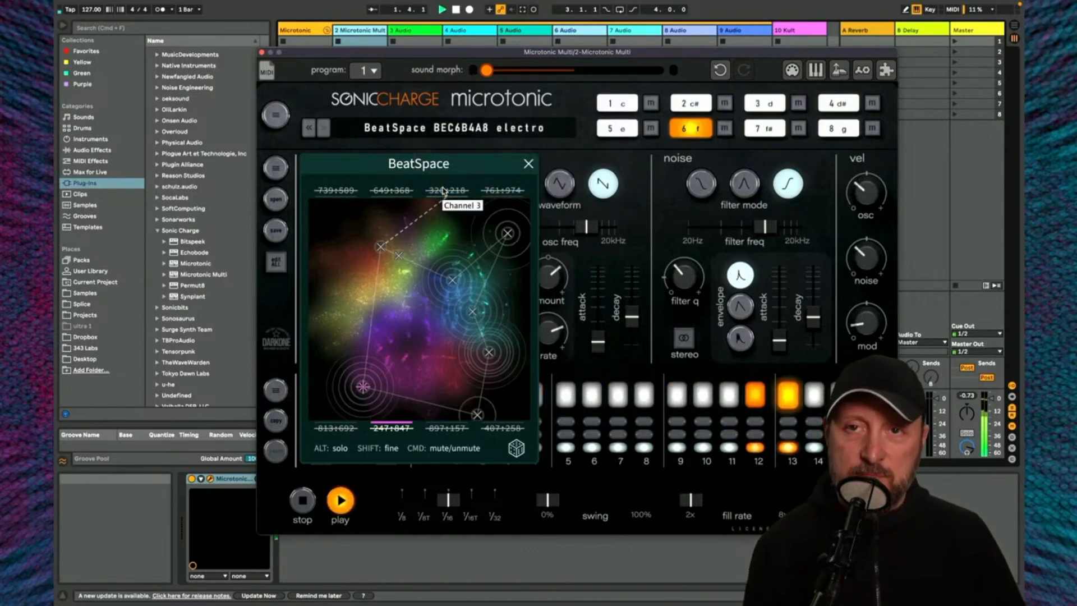
# - Close the Microtonic window and play the beat, briefly soloing the Microtonic Multi track in the mixer
pyautogui.click(262, 52)
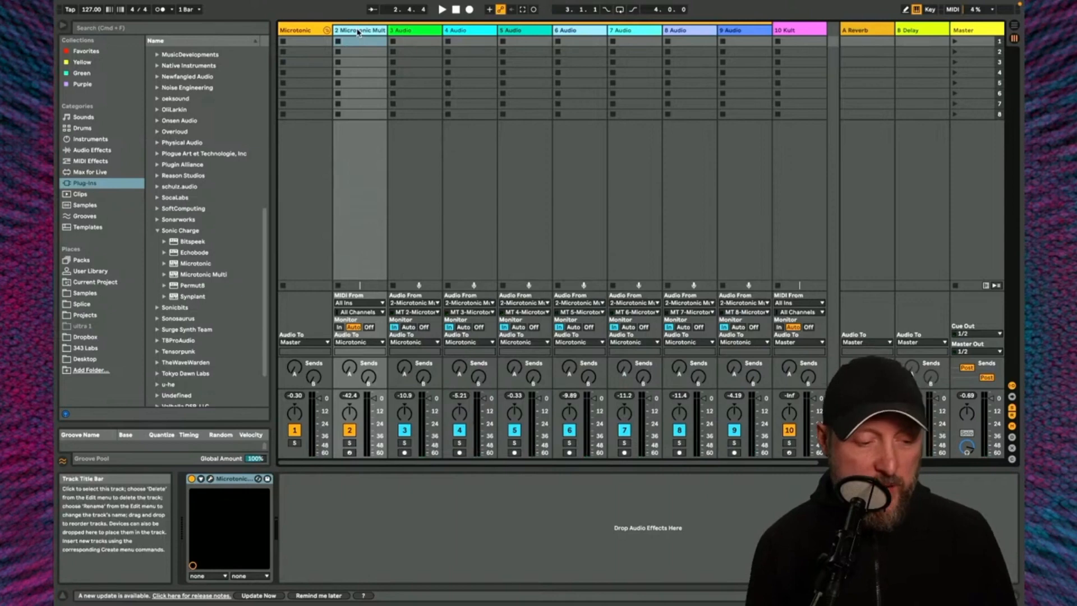
pyautogui.press('space')
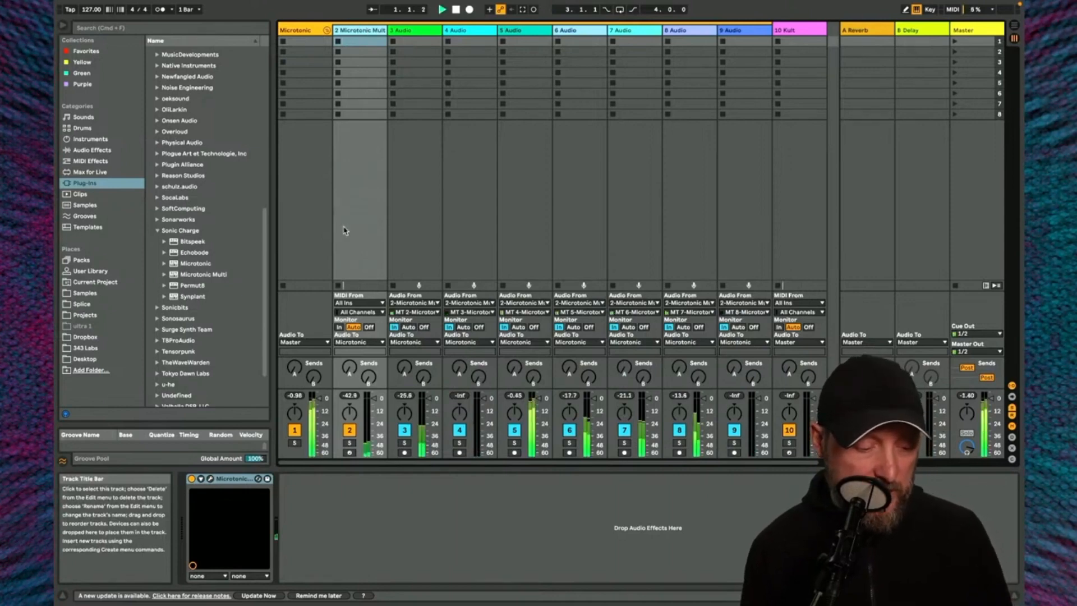
pyautogui.click(349, 443)
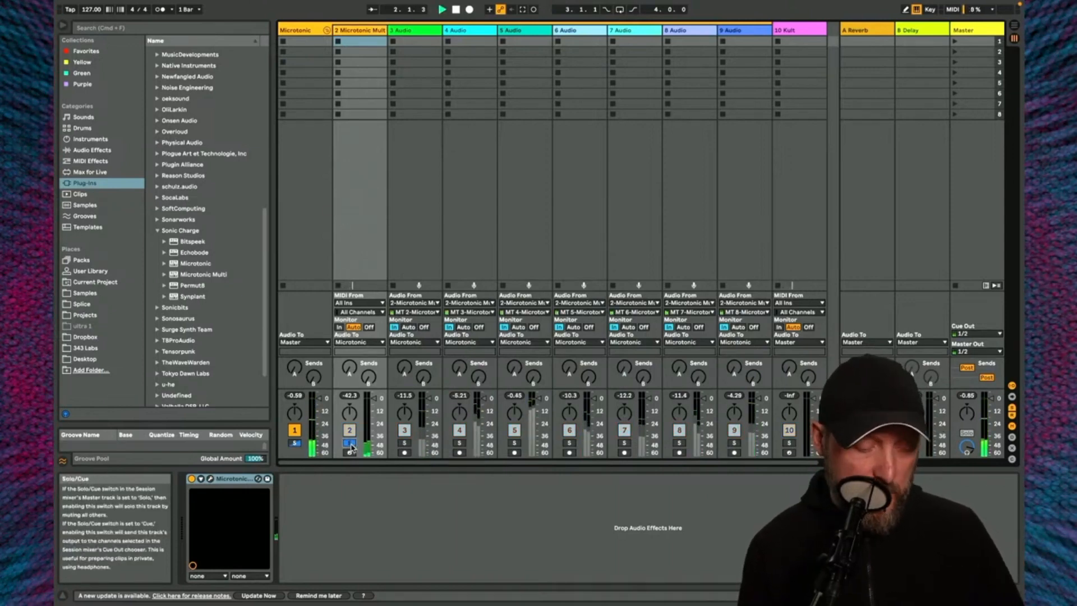
pyautogui.click(349, 443)
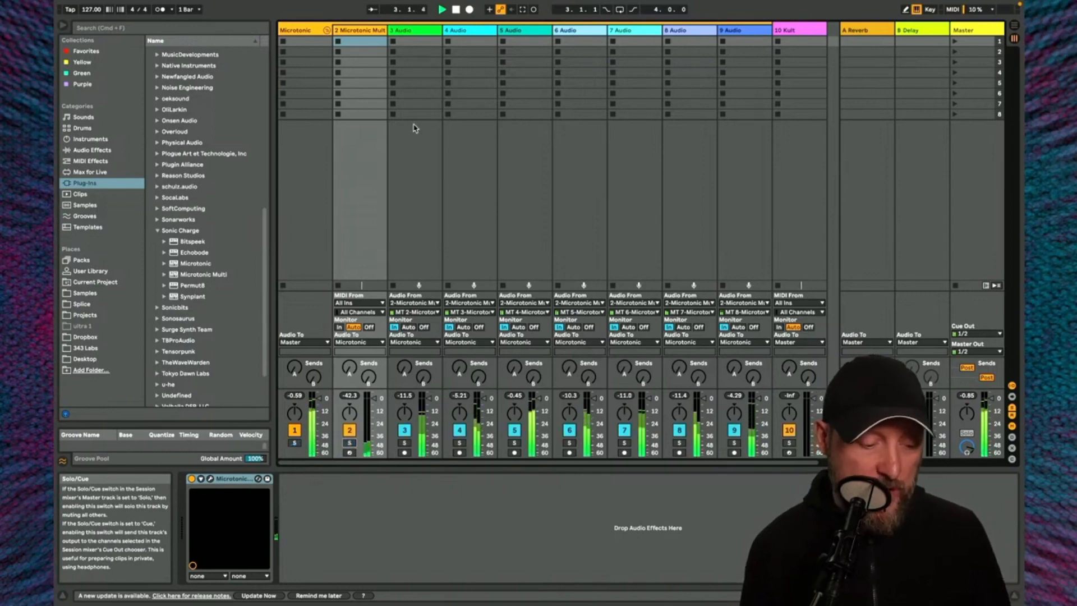
# - Go through audio tracks 3 to 9 in the mixer to examine the separate Microtonic output channels, returning to 3 Audio
pyautogui.click(415, 41)
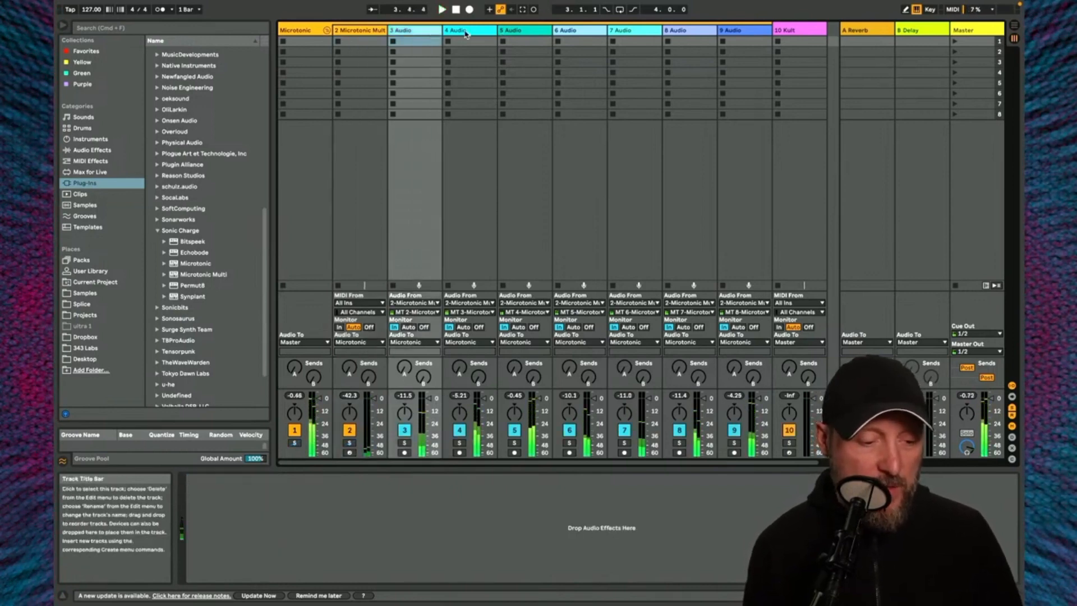
pyautogui.click(733, 36)
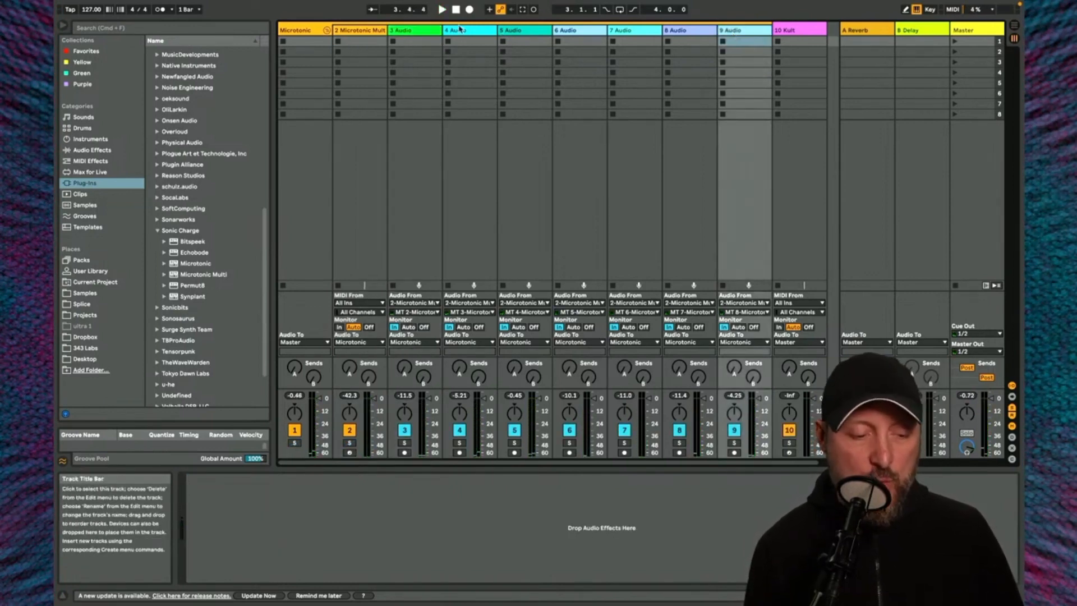
pyautogui.click(425, 30)
pyautogui.press('Right')
pyautogui.press('Right')
pyautogui.press('Right')
pyautogui.press('Right')
pyautogui.press('Right')
pyautogui.press('Right')
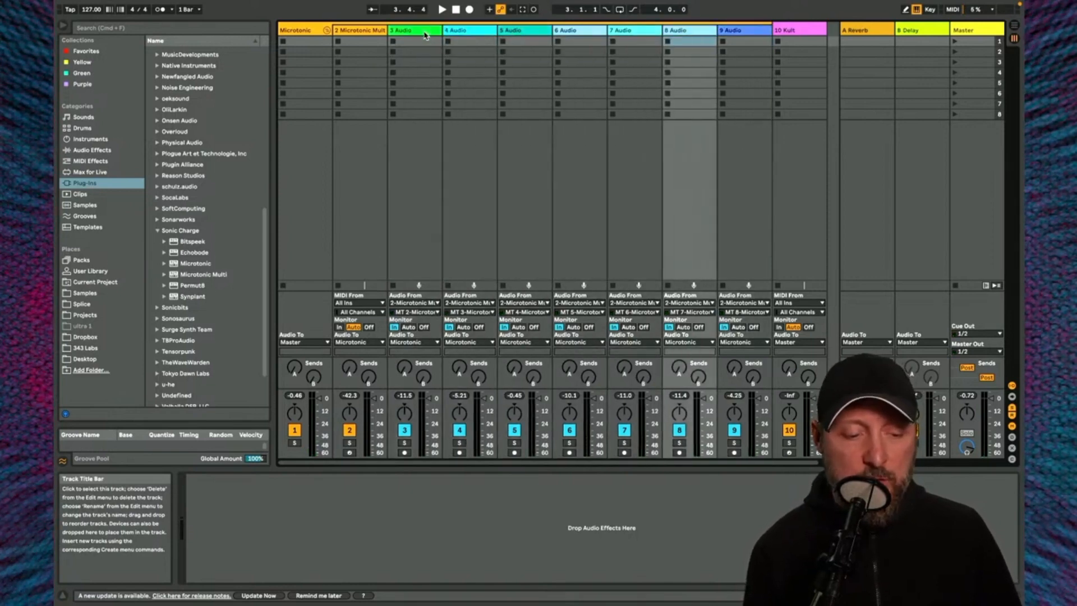
pyautogui.press('Left')
pyautogui.press('Left')
pyautogui.press('Left')
pyautogui.press('Left')
pyautogui.press('Left')
pyautogui.press('Left')
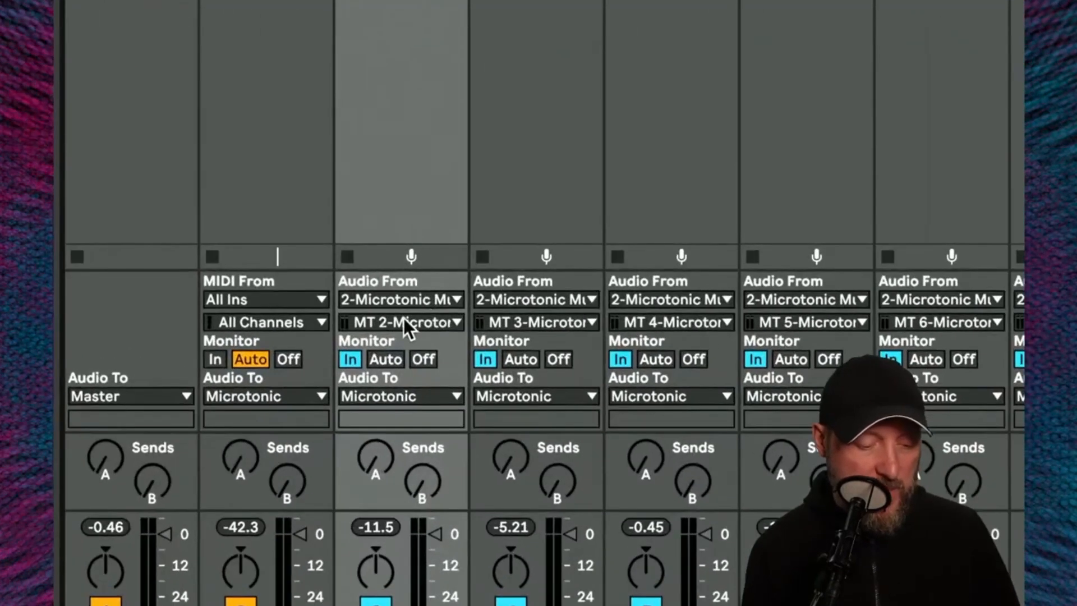
# - Set 3 Audio to receive its input from 2-Microtonic Multi on the MT 2-Microtonic Multi output
pyautogui.click(406, 300)
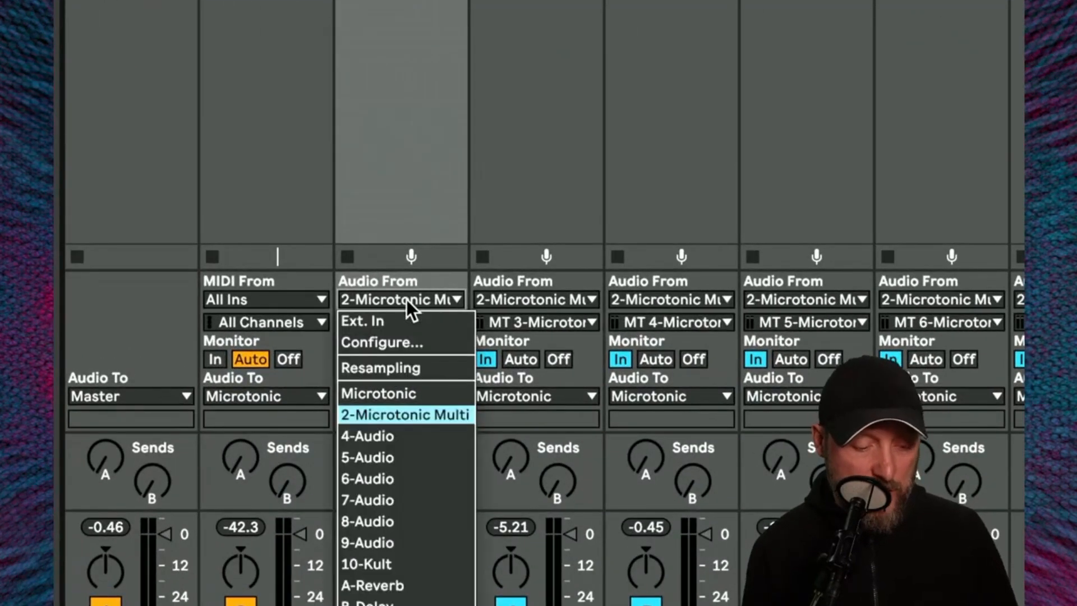
pyautogui.click(418, 416)
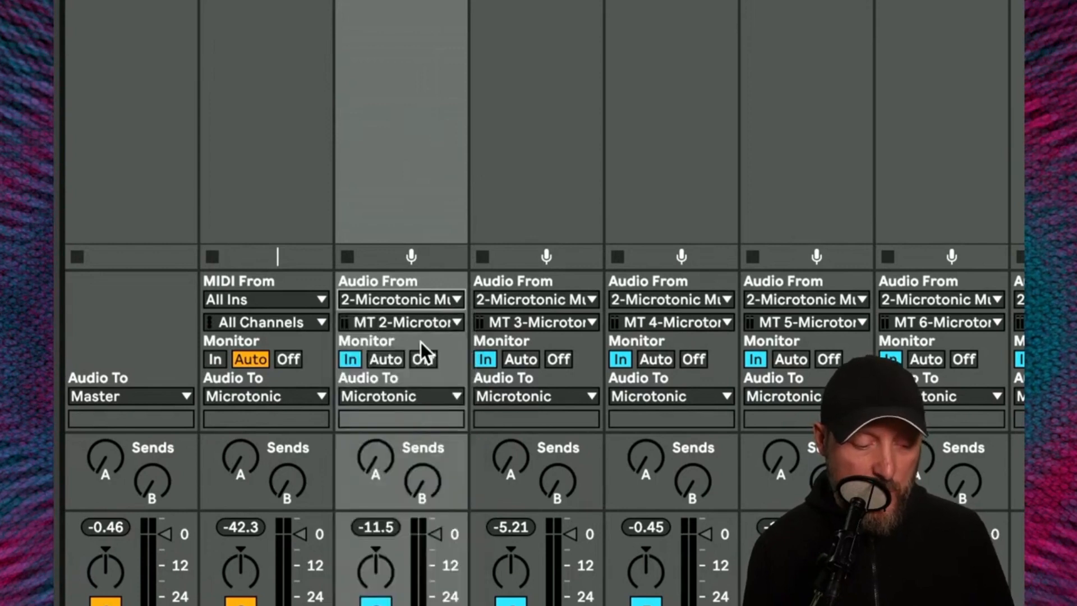
pyautogui.click(421, 324)
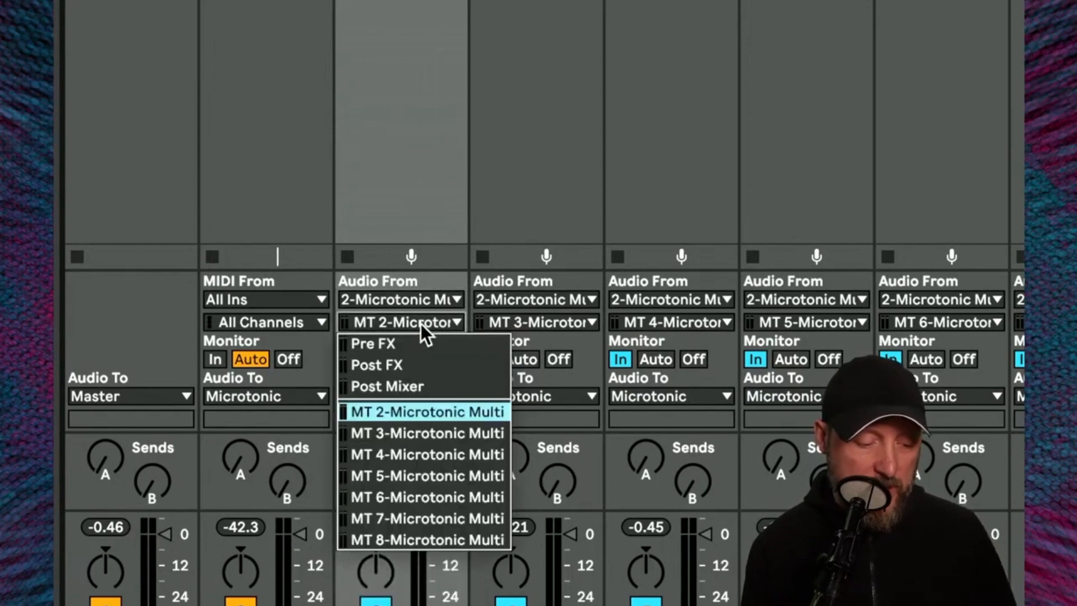
pyautogui.click(432, 413)
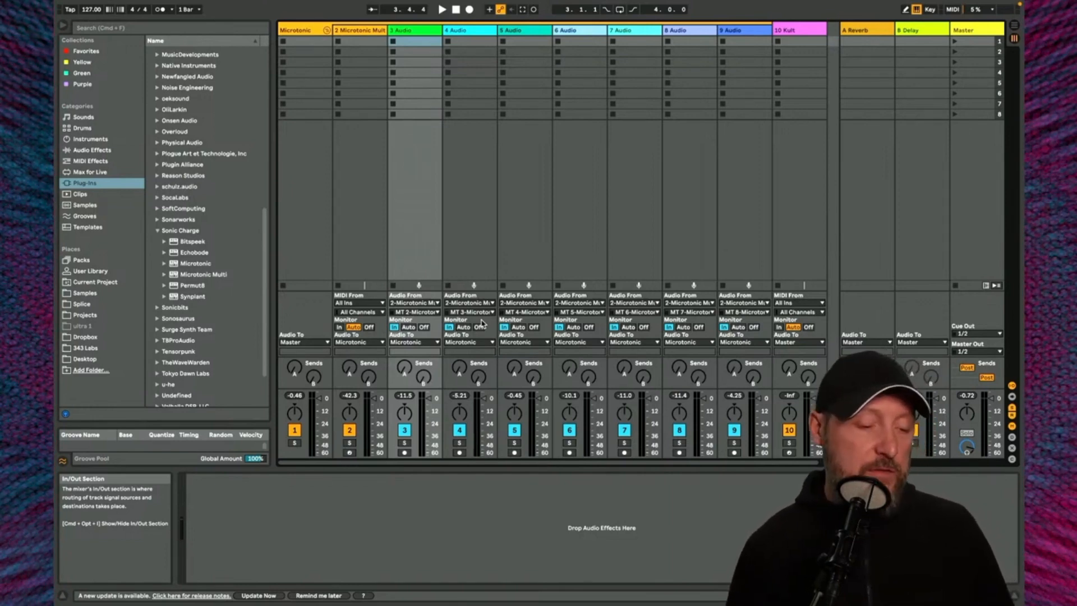
# - Play the beat, view the Microtonic group's effects, and open the Microtonic Multi plugin window from track 2
pyautogui.press('space')
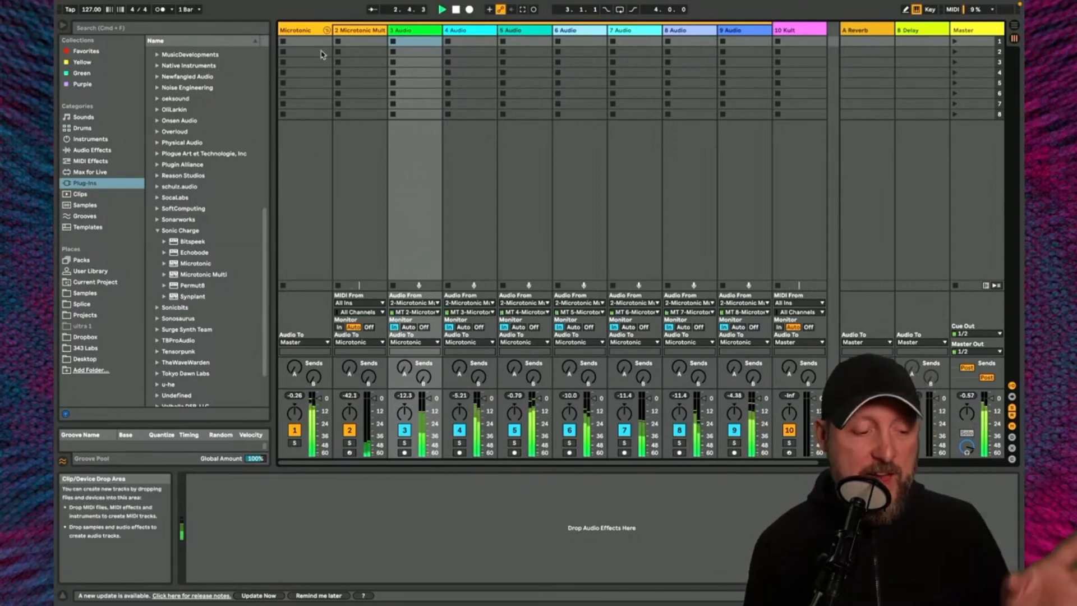
pyautogui.click(322, 85)
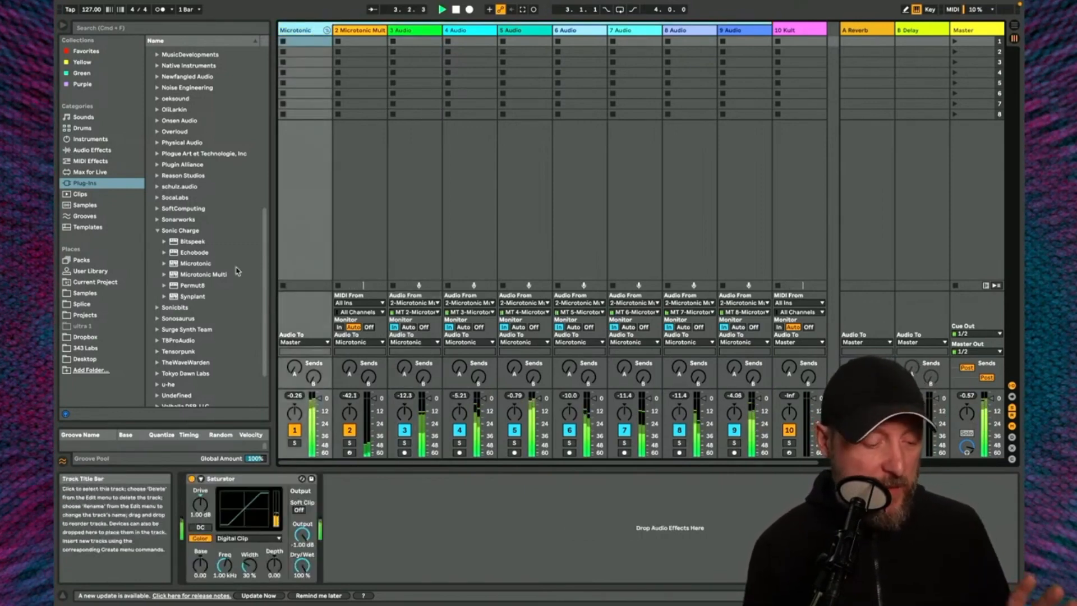
pyautogui.click(350, 31)
pyautogui.moveTo(374, 5)
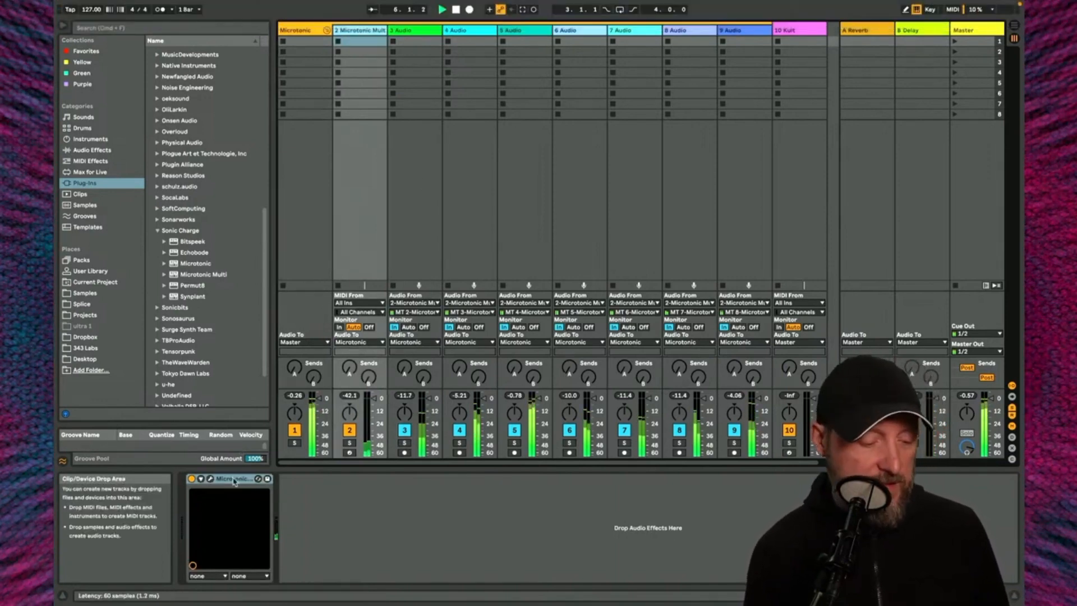
pyautogui.click(211, 480)
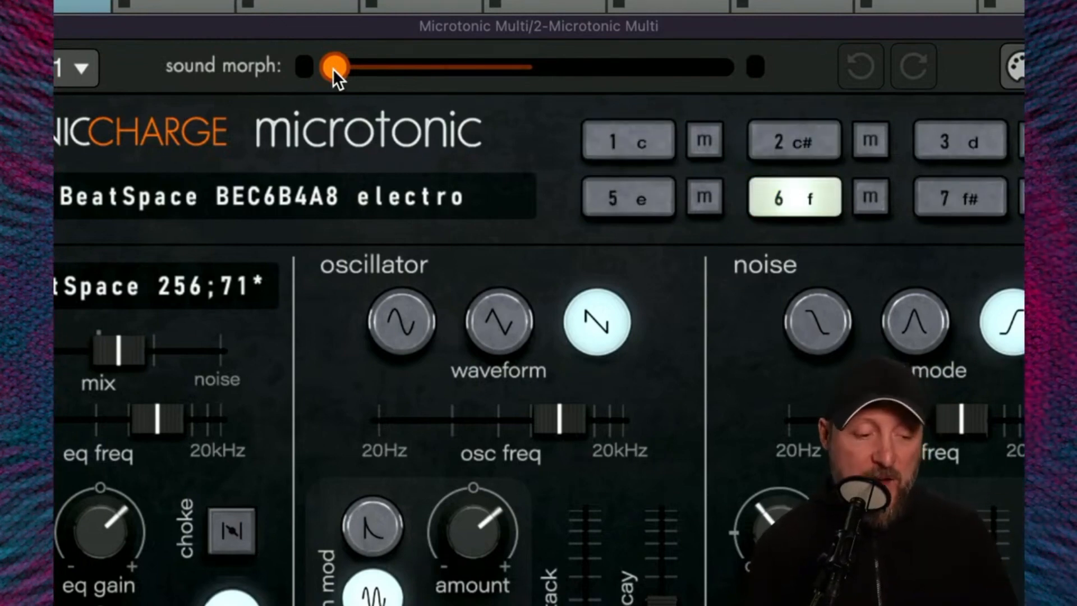
# - Move the sound morph slider back and forth between its 100% left and 100% right end-points, finishing fully right
pyautogui.moveTo(332, 68); pyautogui.dragTo(304, 96)
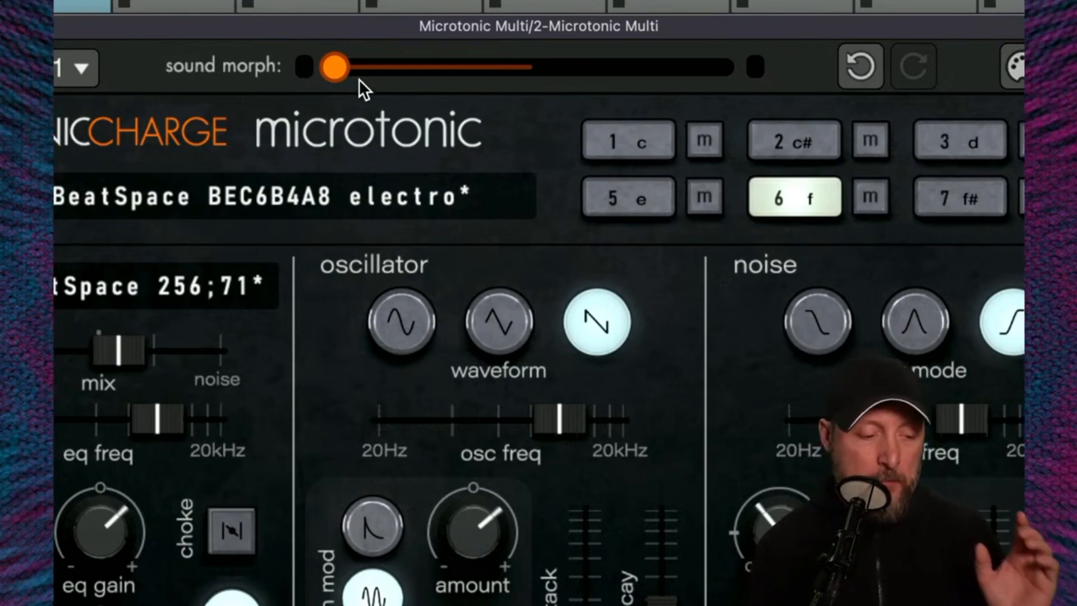
pyautogui.moveTo(336, 66)
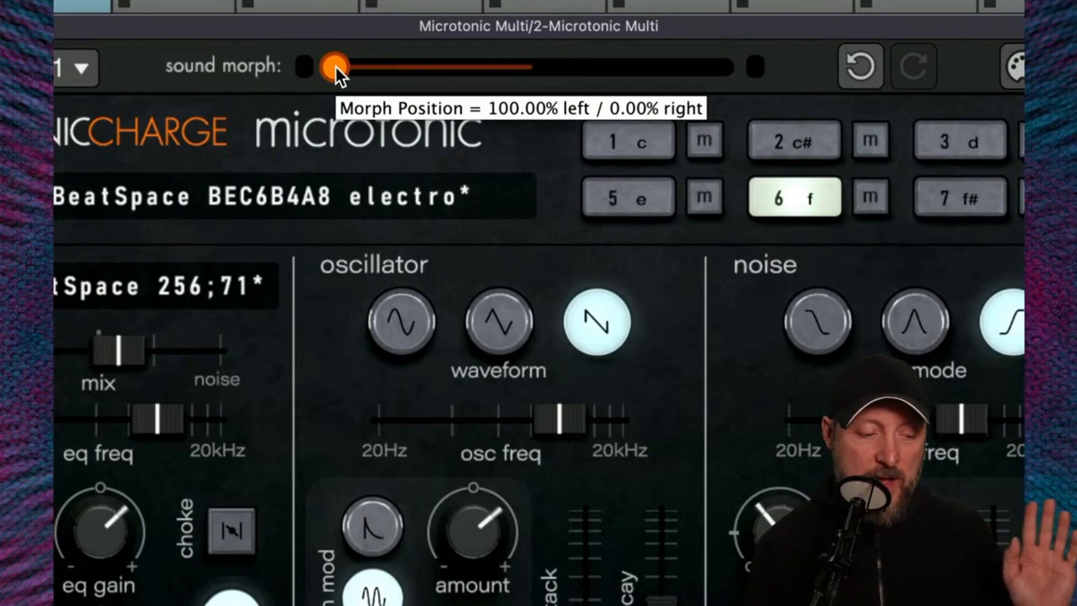
pyautogui.moveTo(335, 66); pyautogui.dragTo(757, 87)
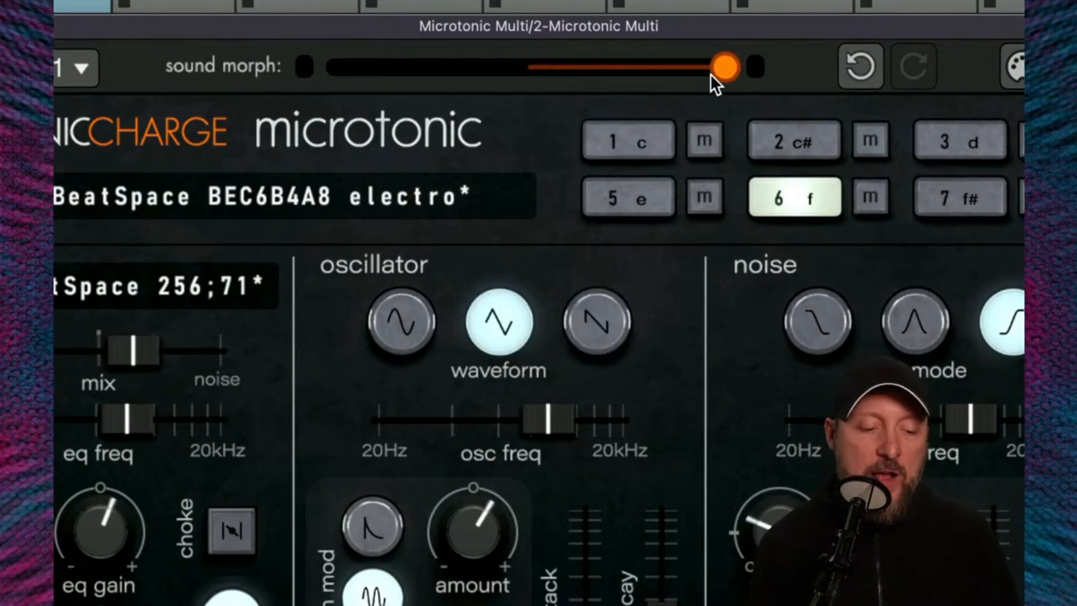
pyautogui.moveTo(705, 75)
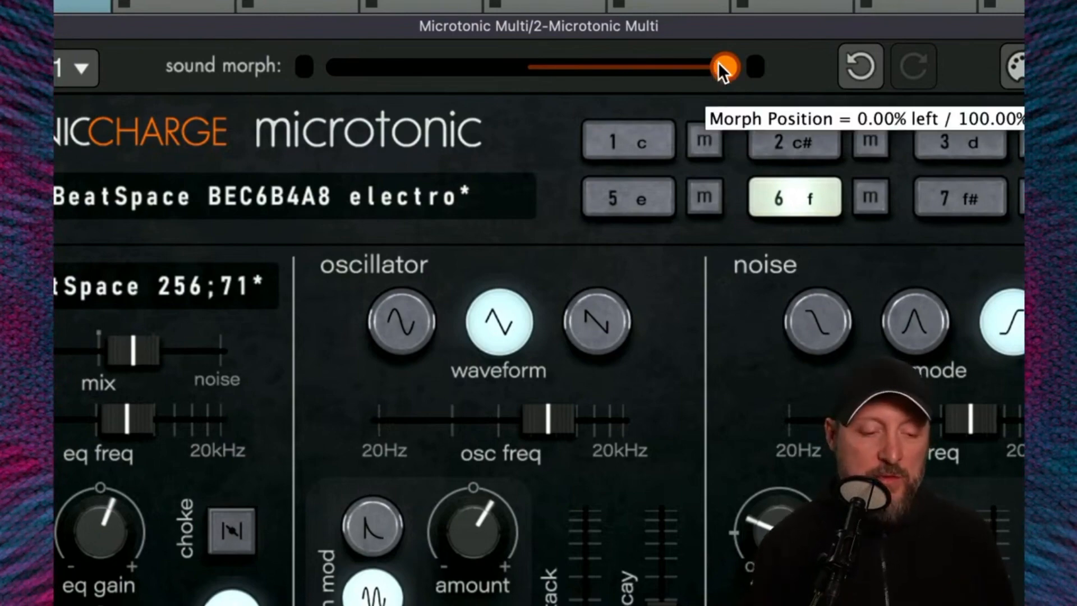
pyautogui.moveTo(714, 61); pyautogui.dragTo(164, 120)
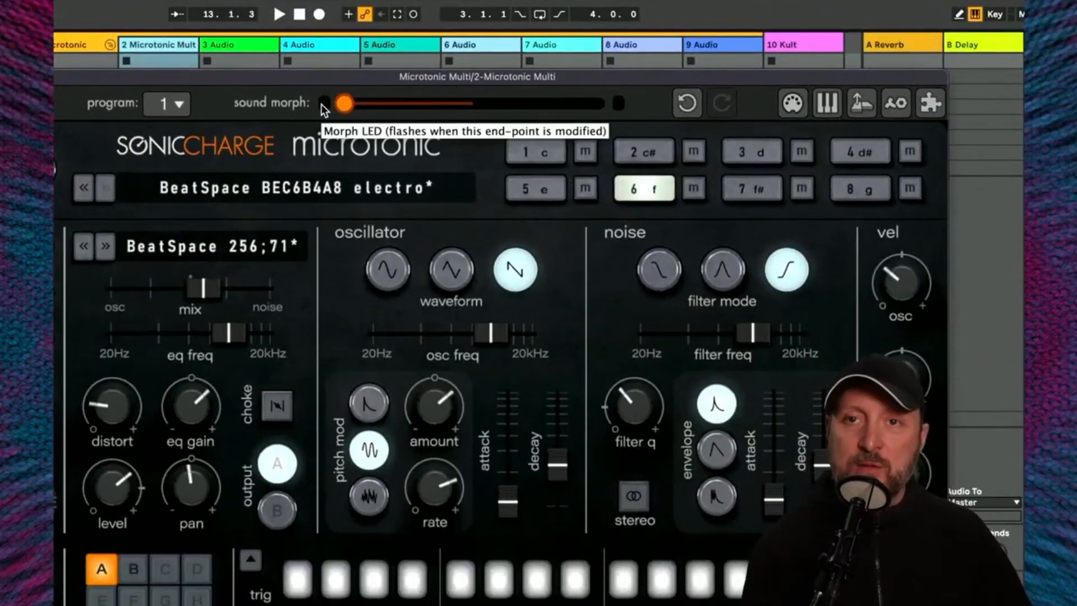
pyautogui.moveTo(346, 101); pyautogui.dragTo(664, 138)
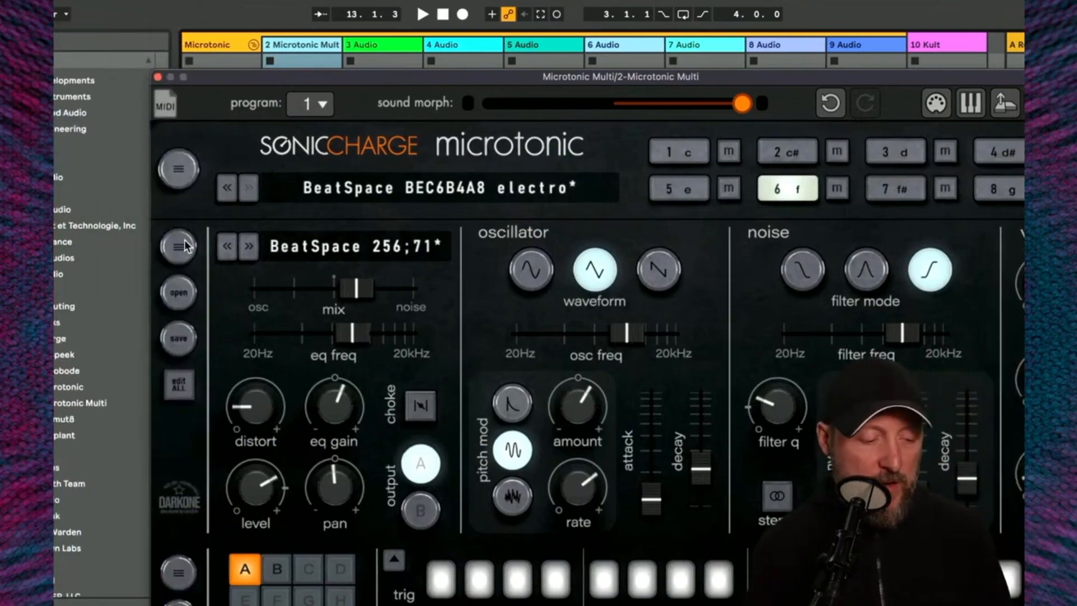
# - Review the commands available for drum patches and for whole presets without choosing any
pyautogui.click(180, 247)
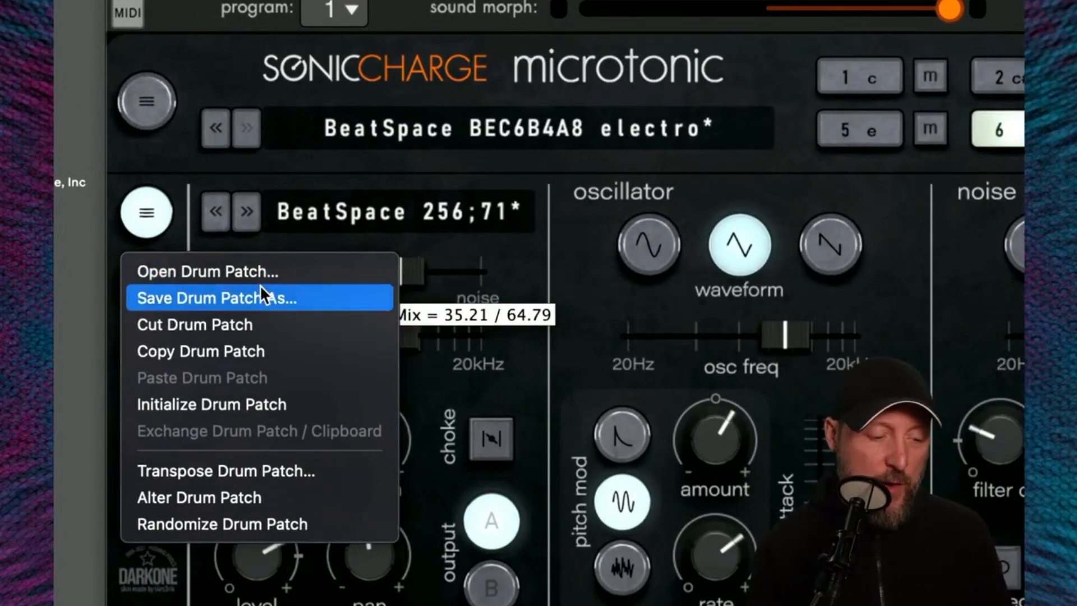
pyautogui.click(534, 306)
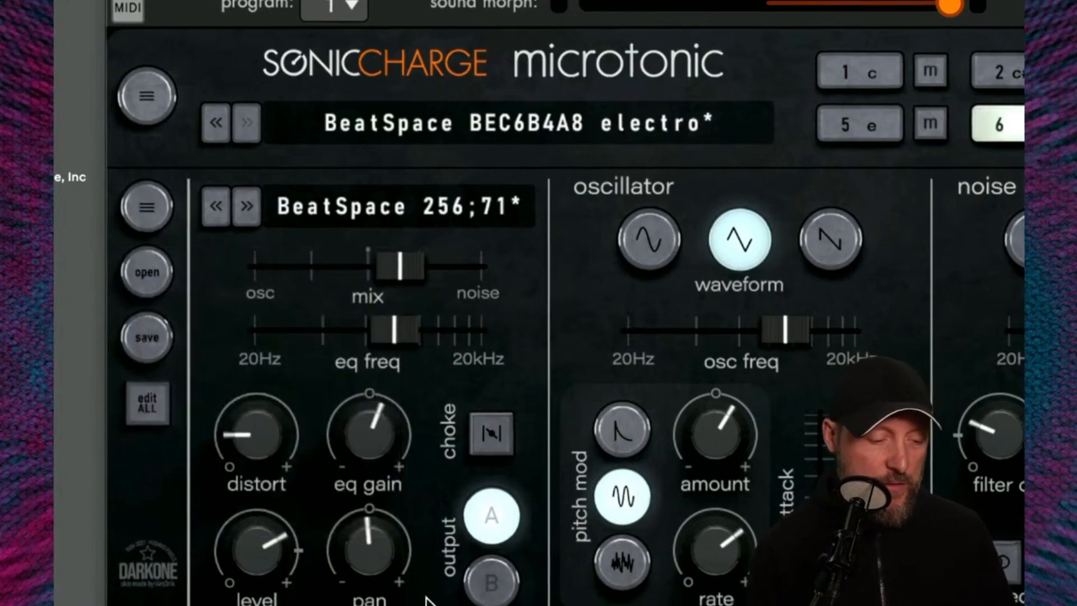
pyautogui.click(147, 101)
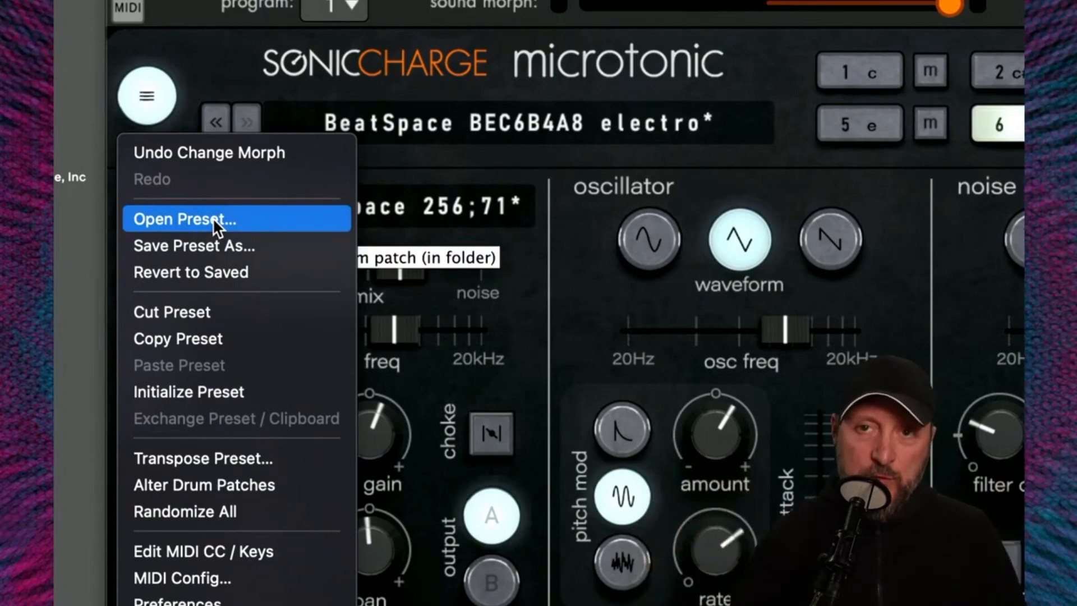
pyautogui.click(477, 267)
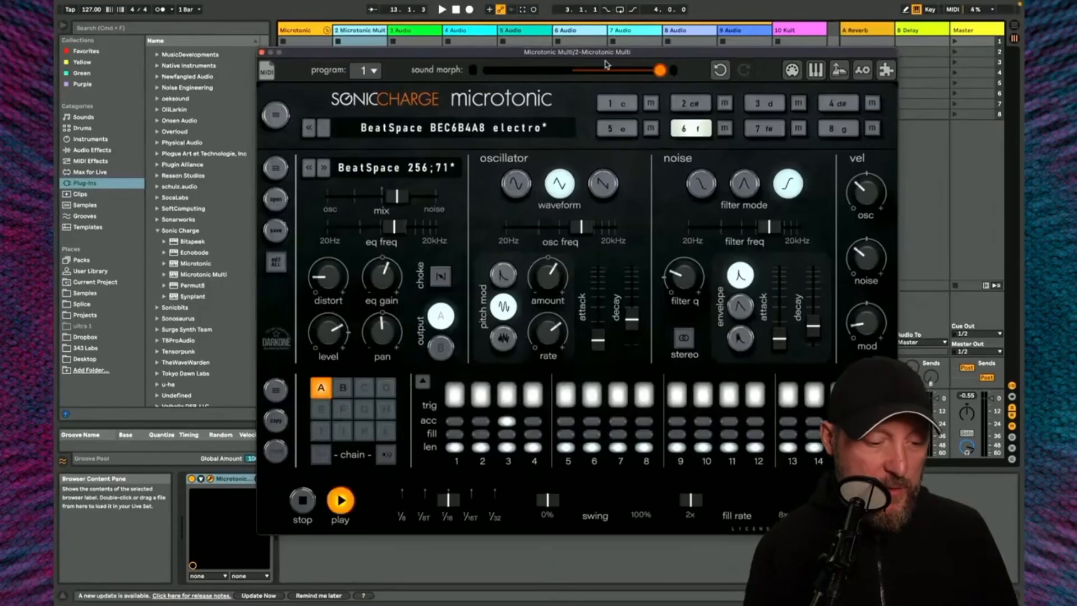
# - Play the beat and sweep the sound morph slider to hear the sounds blend, finishing at the fully left end-point
pyautogui.press('space')
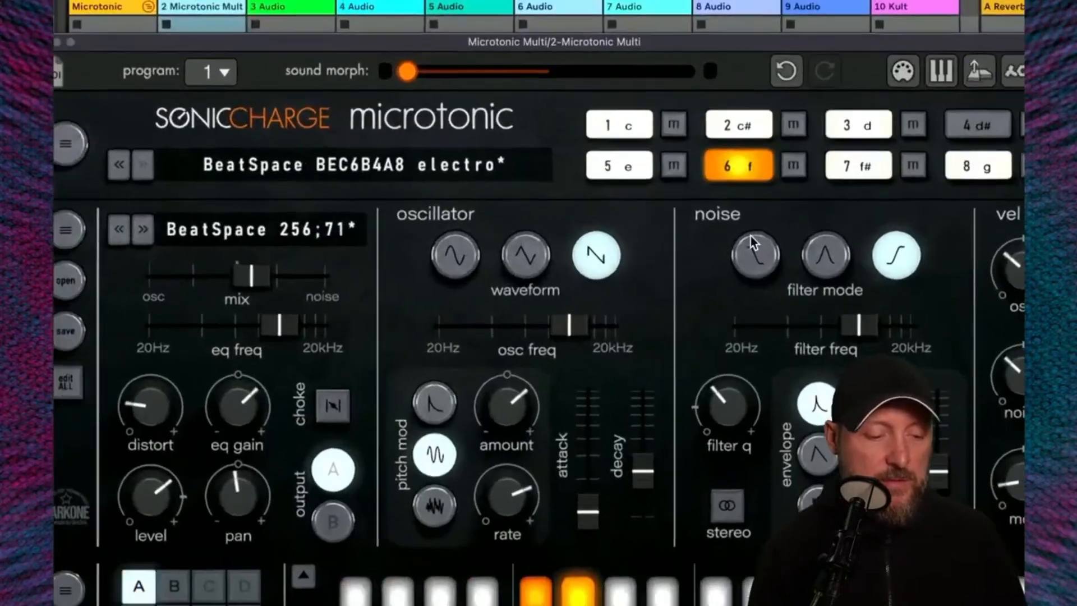
pyautogui.moveTo(471, 67)
pyautogui.moveTo(409, 73); pyautogui.dragTo(350, 86)
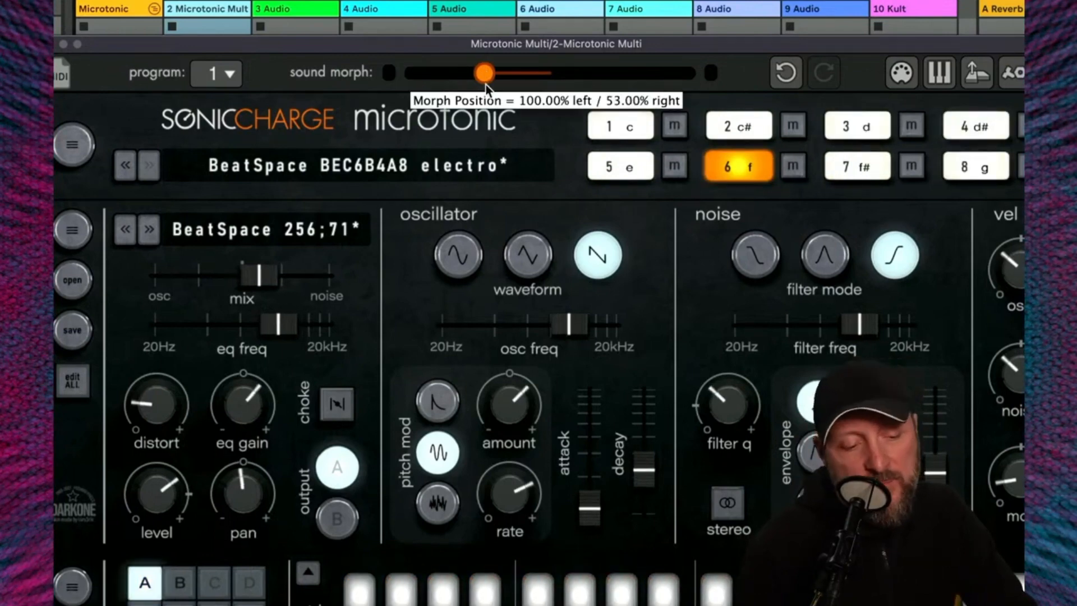
pyautogui.moveTo(410, 72); pyautogui.dragTo(352, 83)
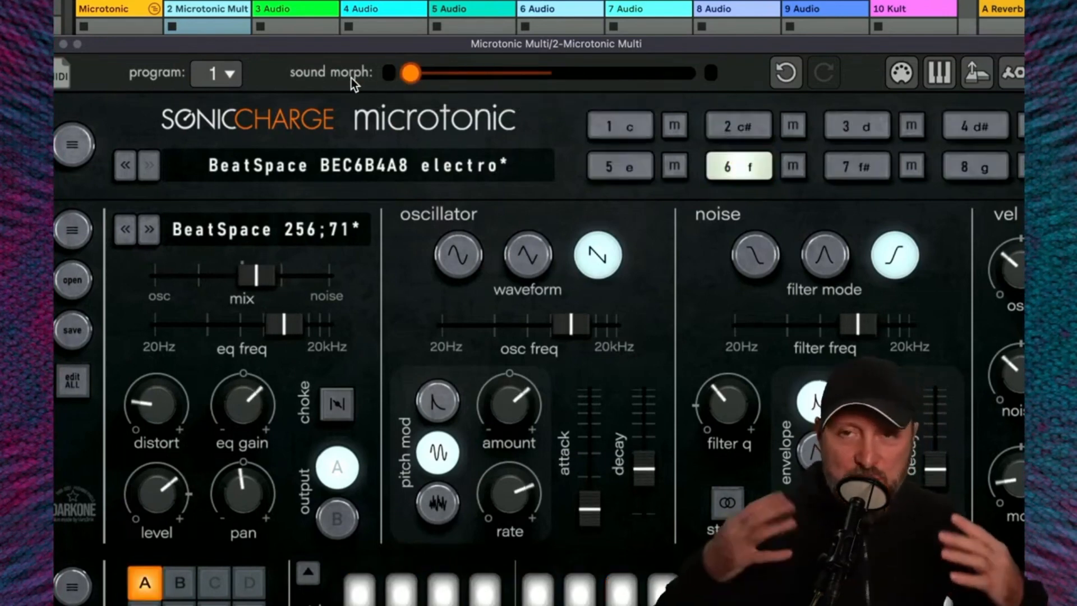